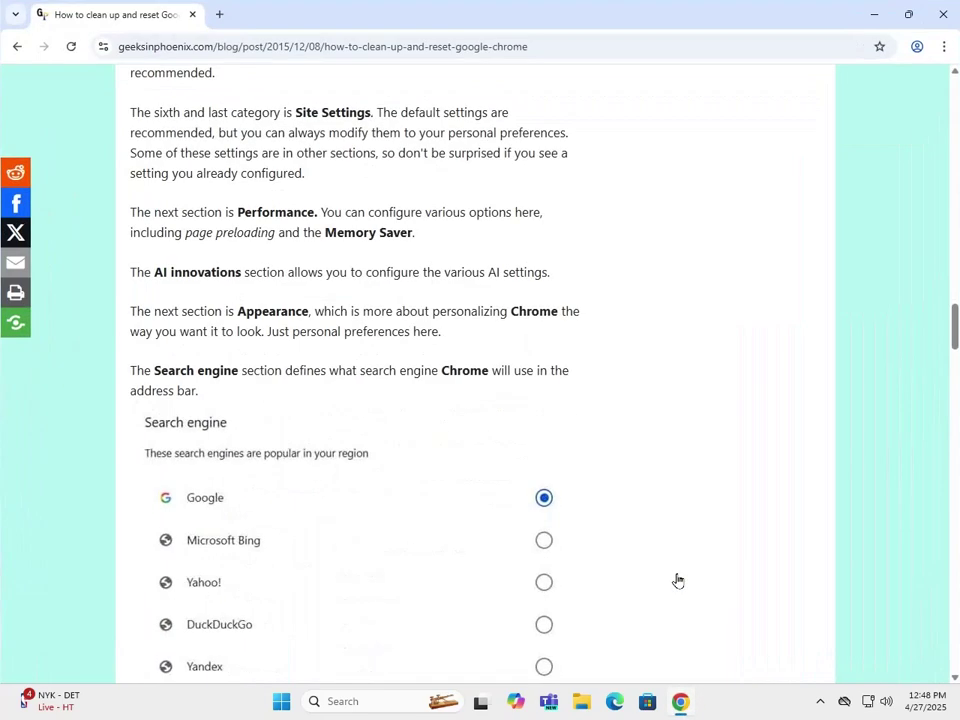
Step: Open the browser's settings from the article page and show the You and Google section
scroll(760, 300, up, 10)
scroll(787, 247, up, 15)
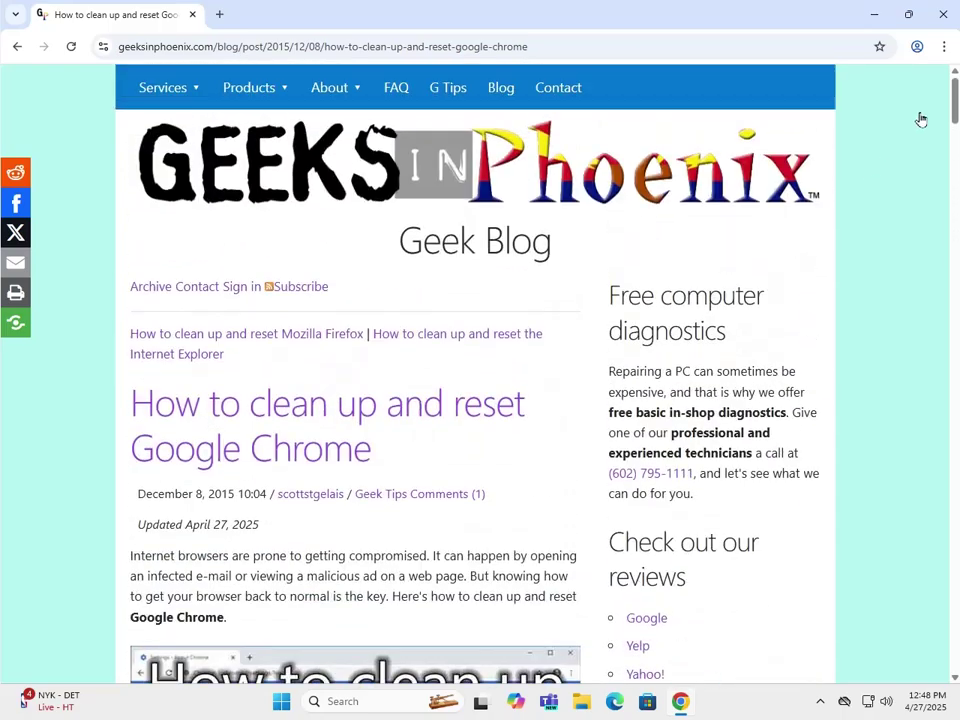
click(946, 47)
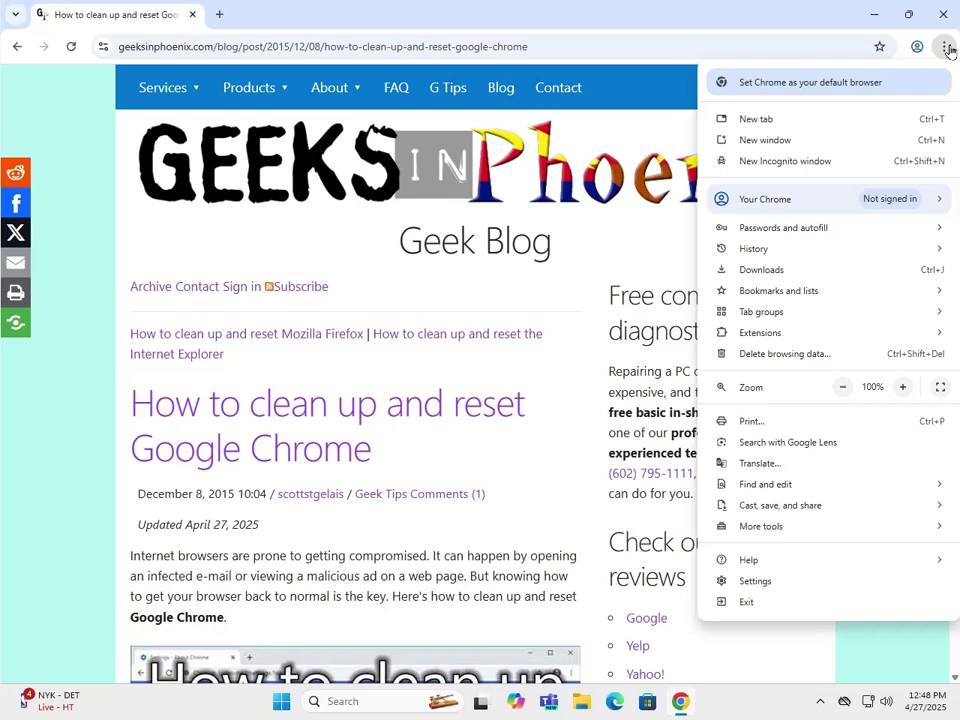
click(755, 583)
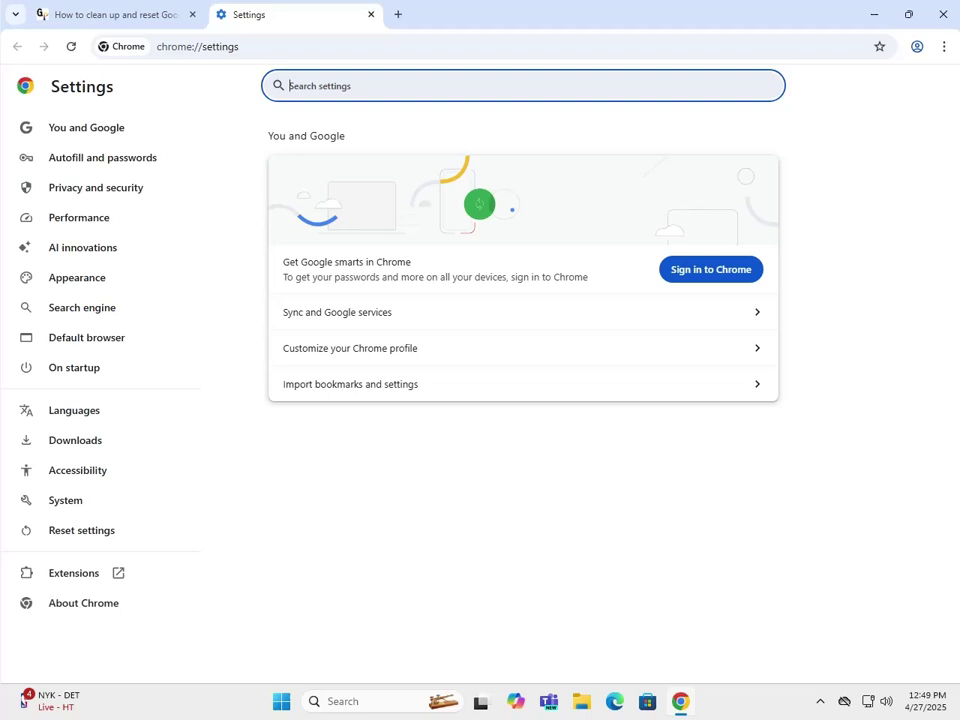
click(69, 134)
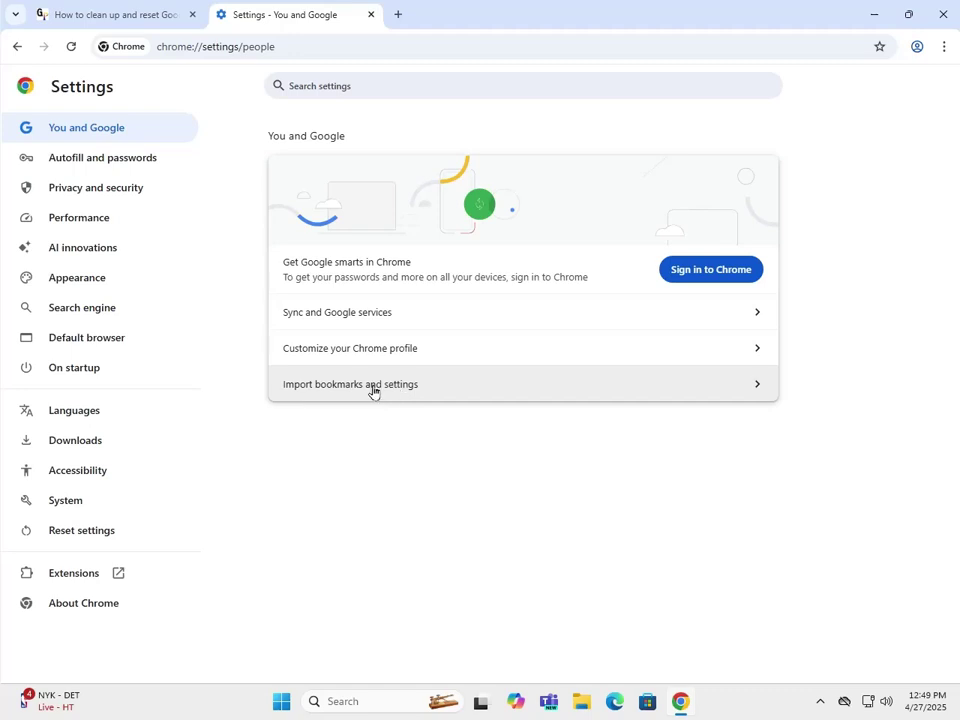
Step: Review the Autofill and passwords settings, including Google Password Manager, and close the password manager again
click(92, 161)
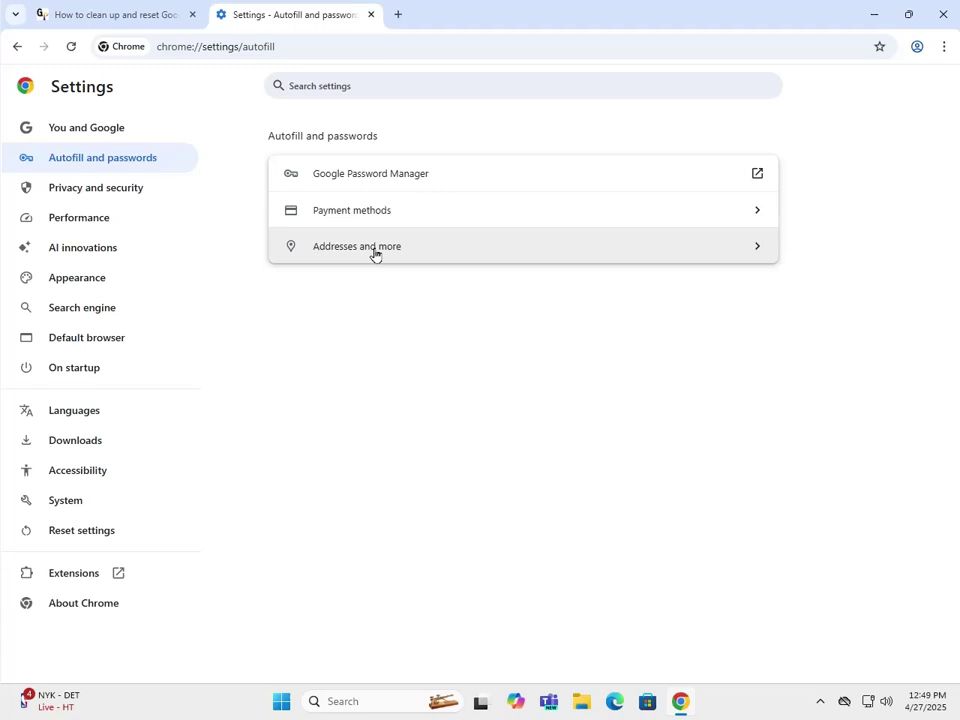
click(398, 178)
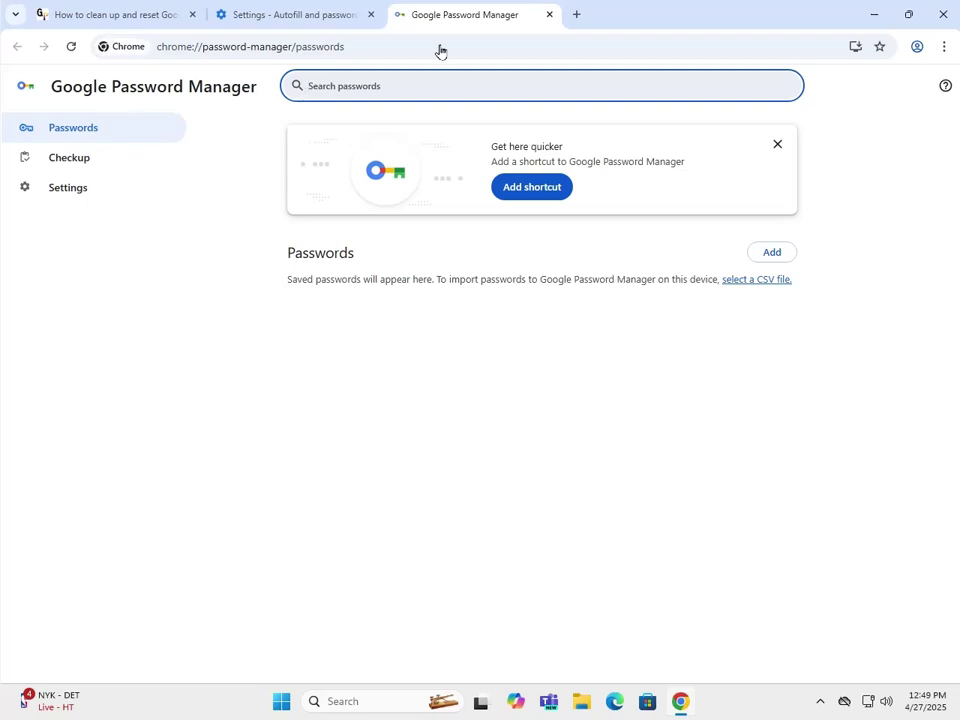
click(549, 15)
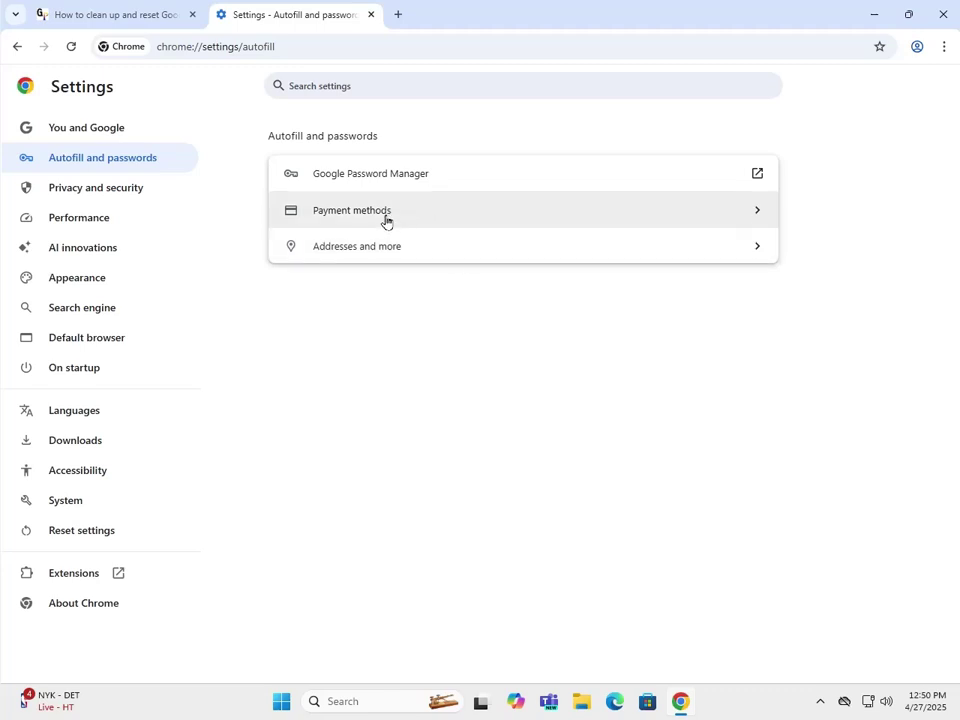
Step: In Privacy and security, set the Delete browsing data time range to All time, then cancel without deleting anything
click(78, 196)
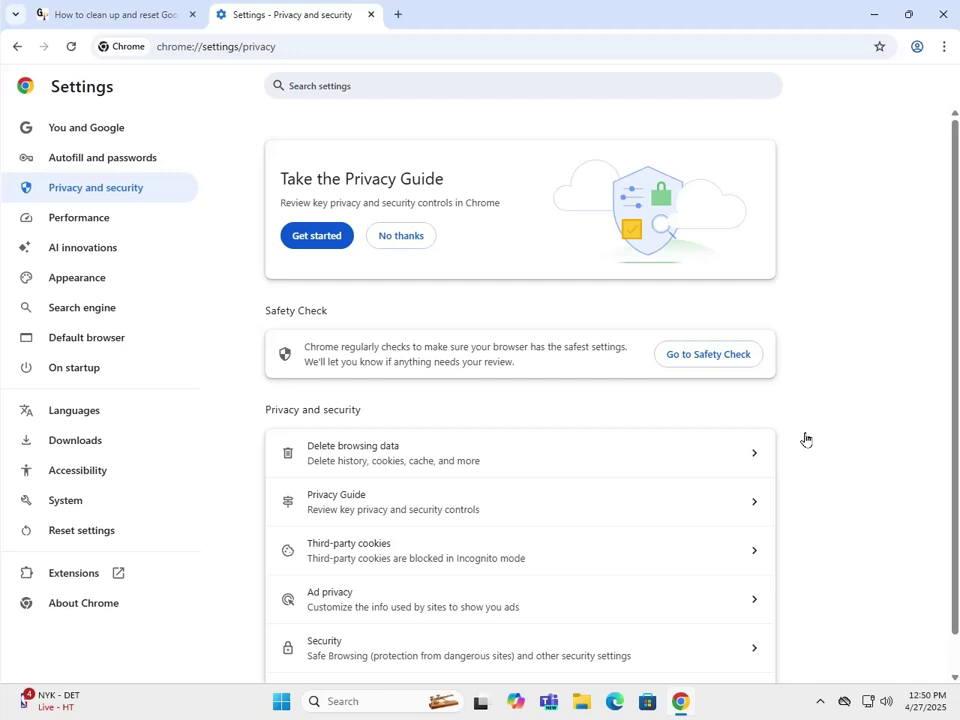
click(751, 461)
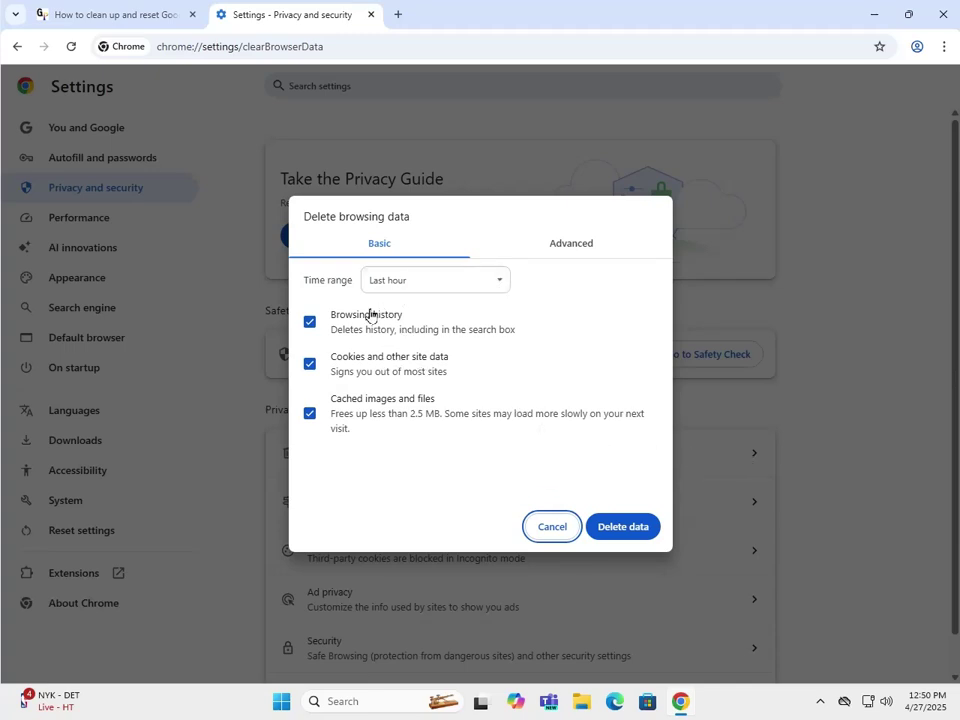
click(500, 289)
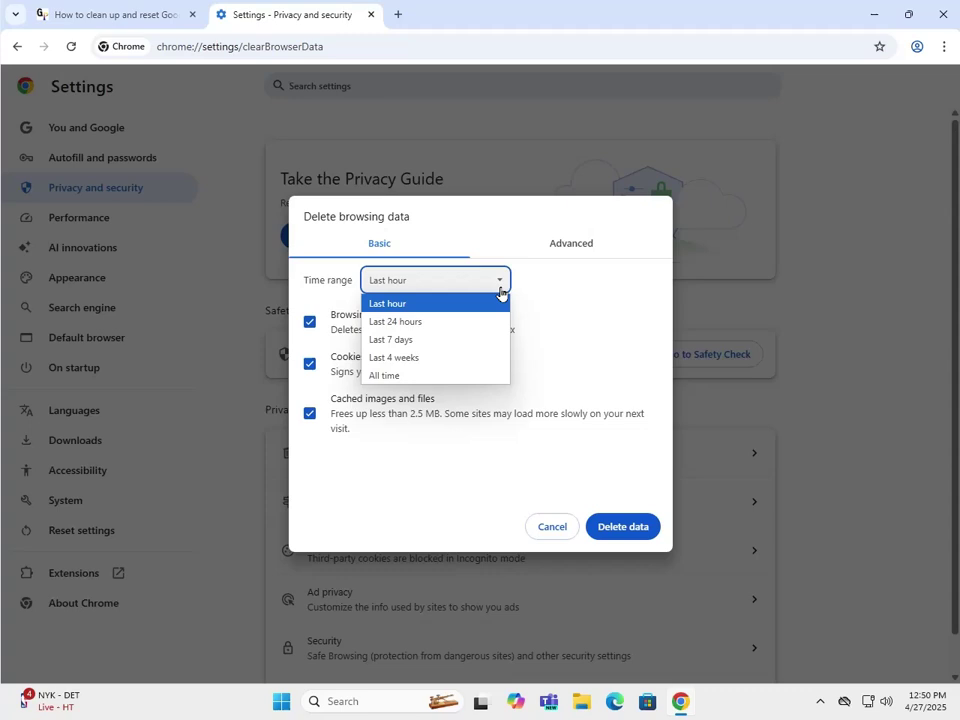
click(383, 376)
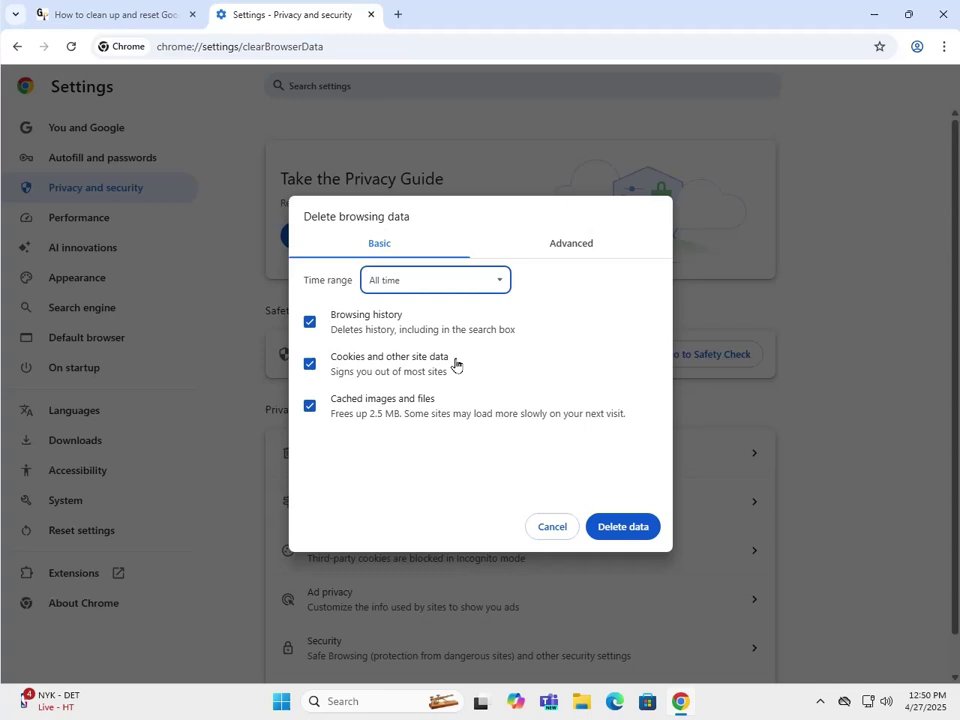
click(553, 527)
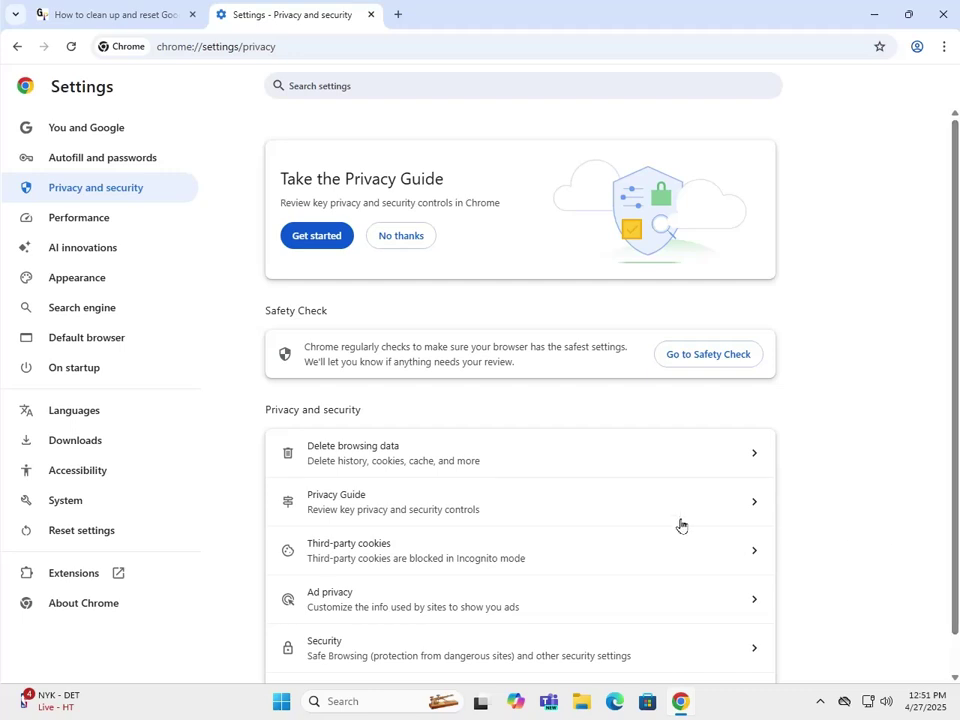
Step: View the Privacy Guide's welcome page and examine the third-party cookies options, returning to Privacy and security
click(635, 516)
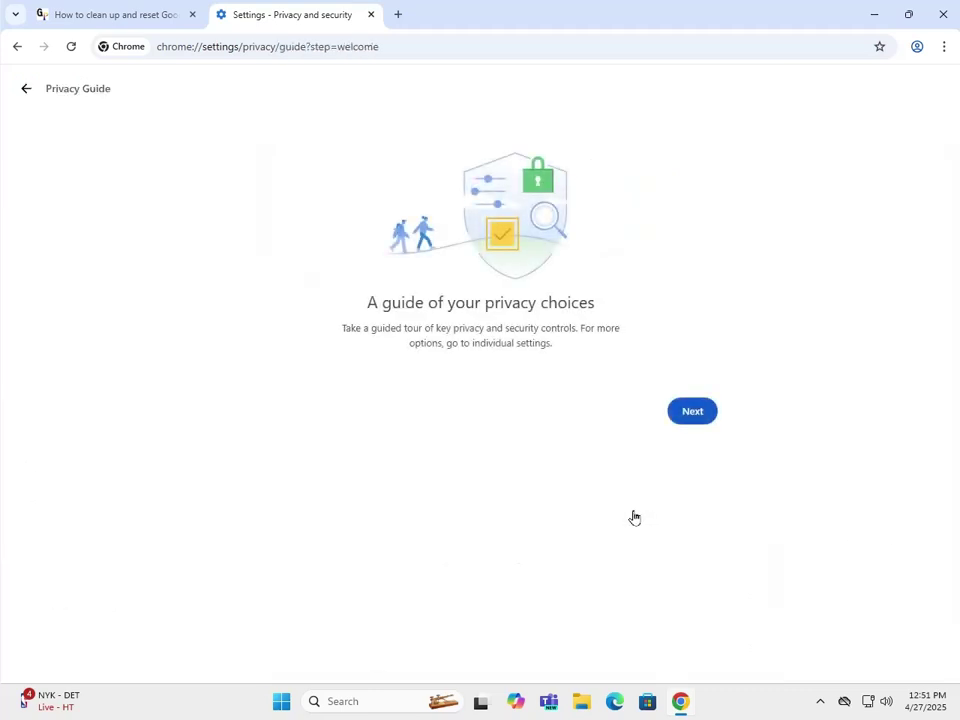
click(25, 91)
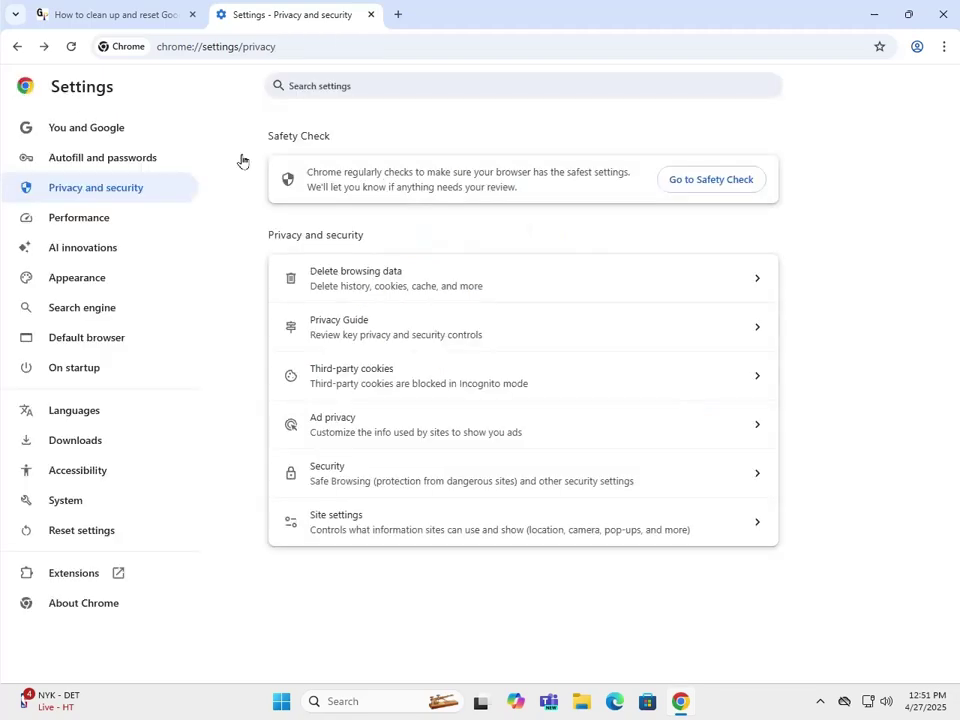
click(752, 378)
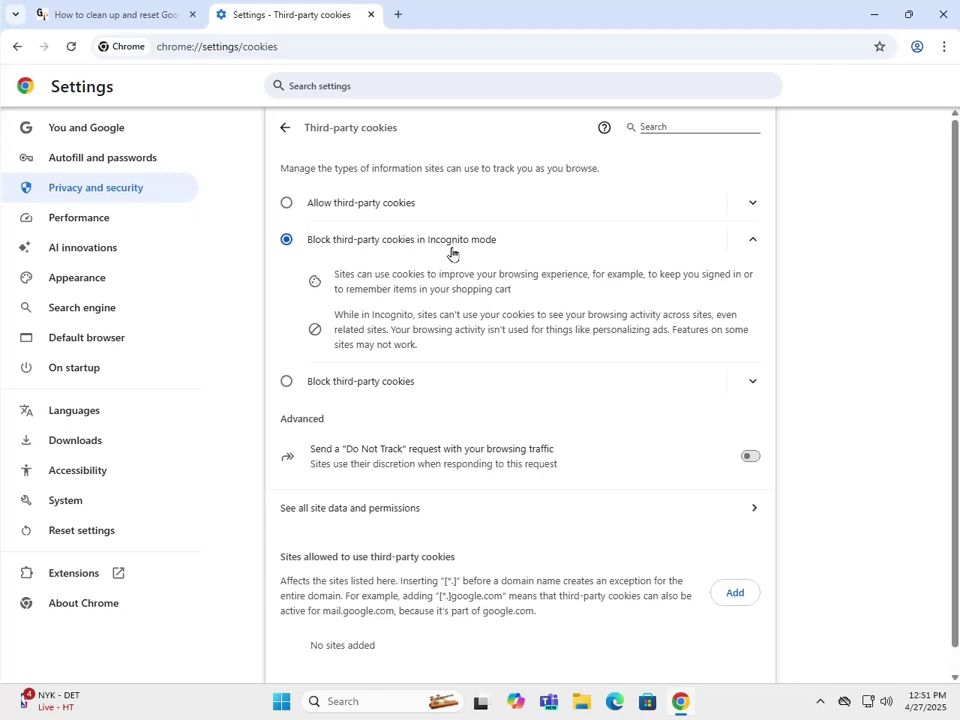
scroll(870, 388, down, 1)
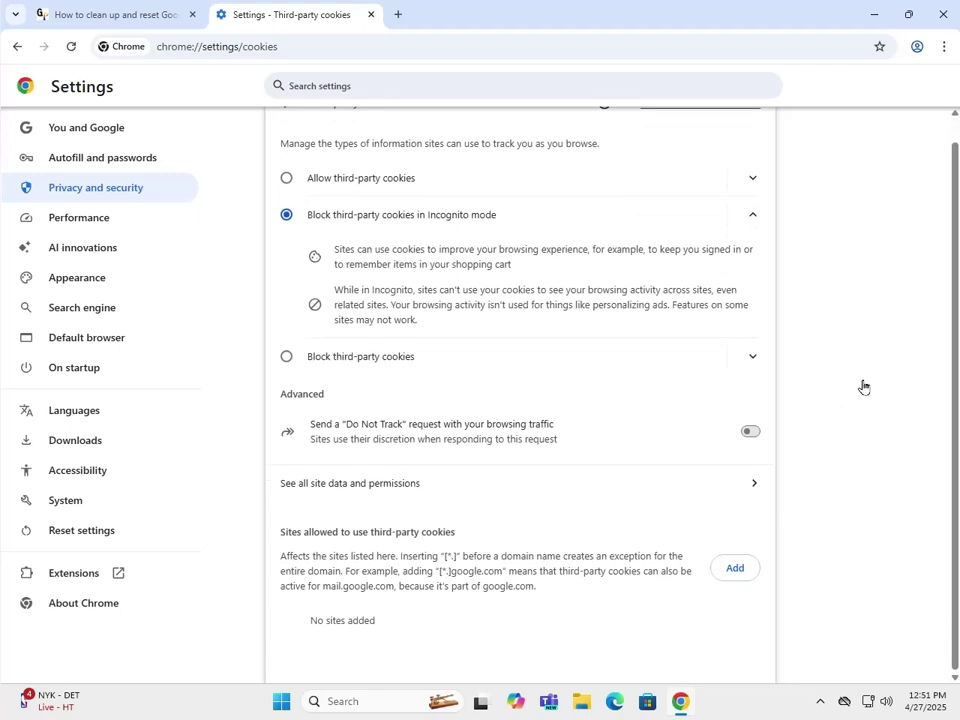
scroll(864, 387, up, 1)
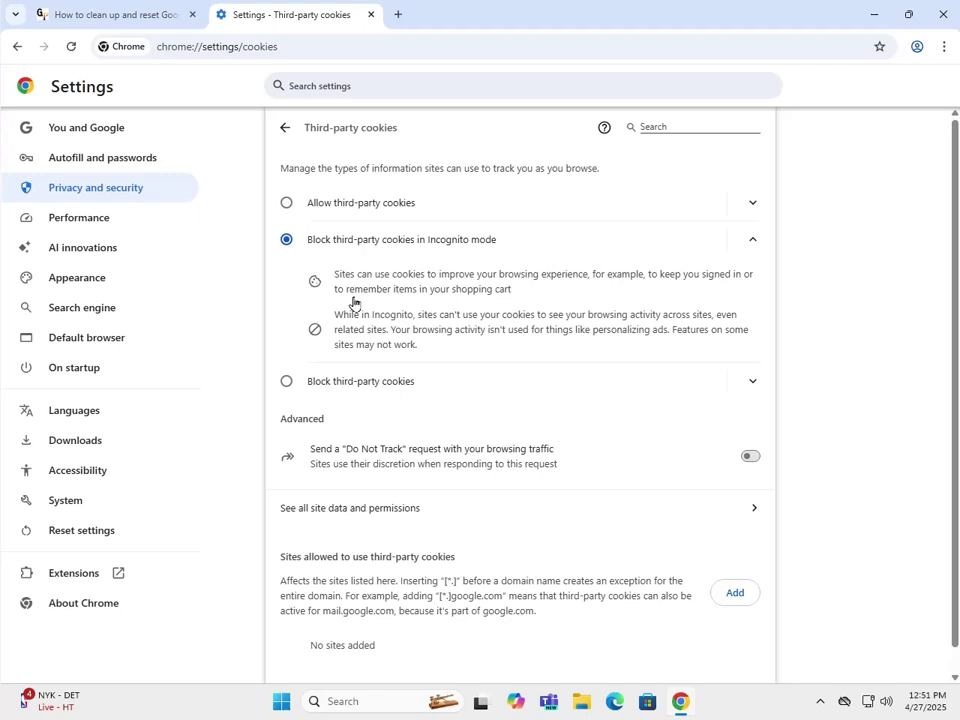
click(285, 130)
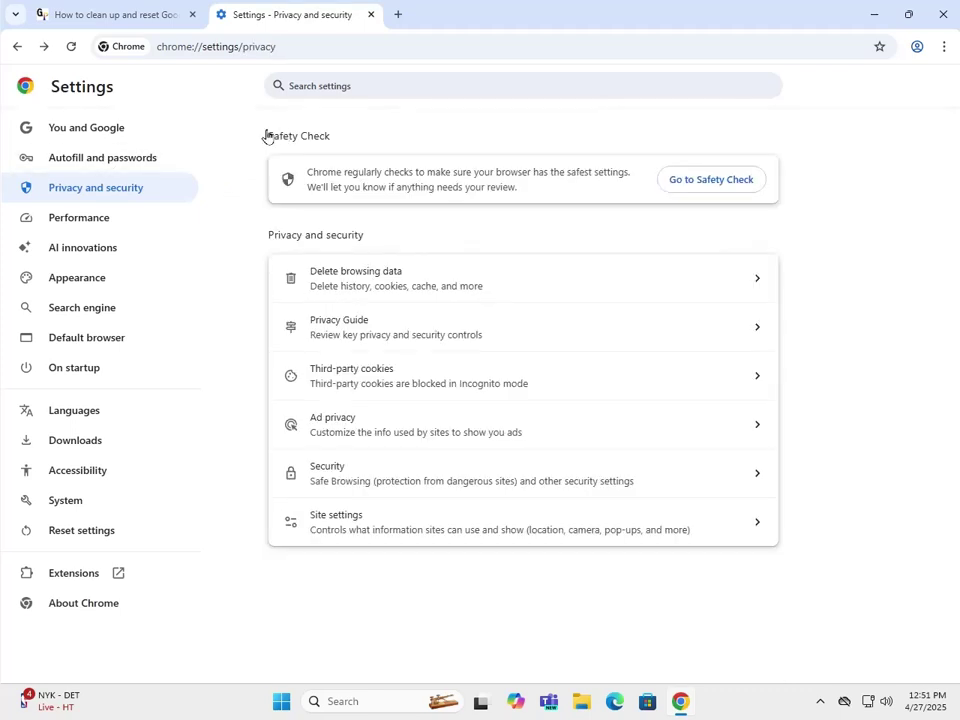
Step: Examine the Ad privacy options and the Security page's Safe Browsing, secure connections and advanced settings
click(562, 435)
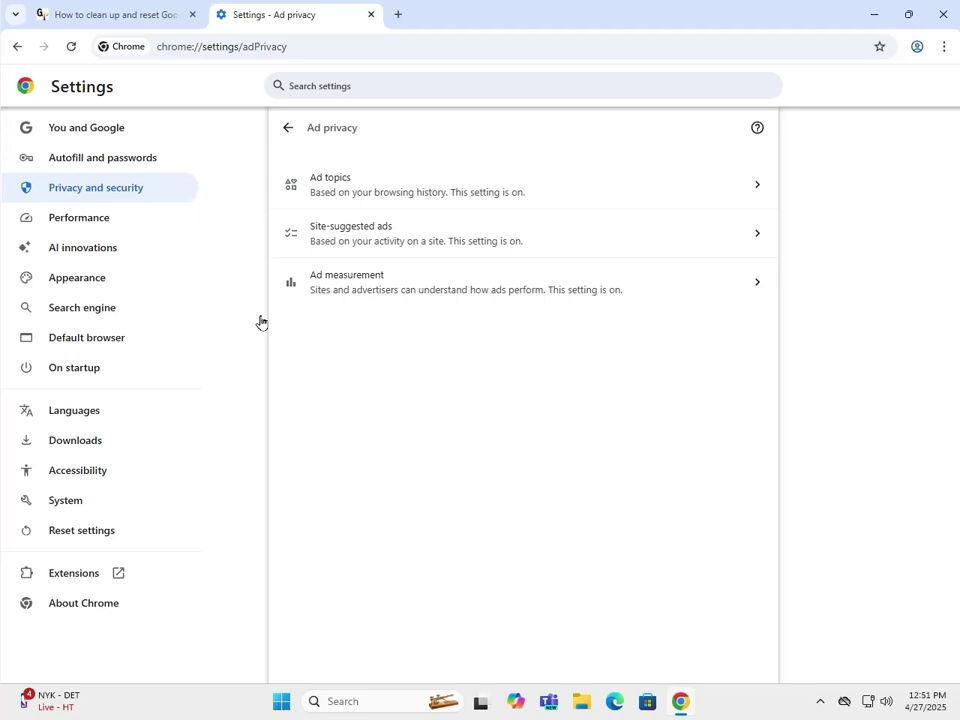
click(288, 128)
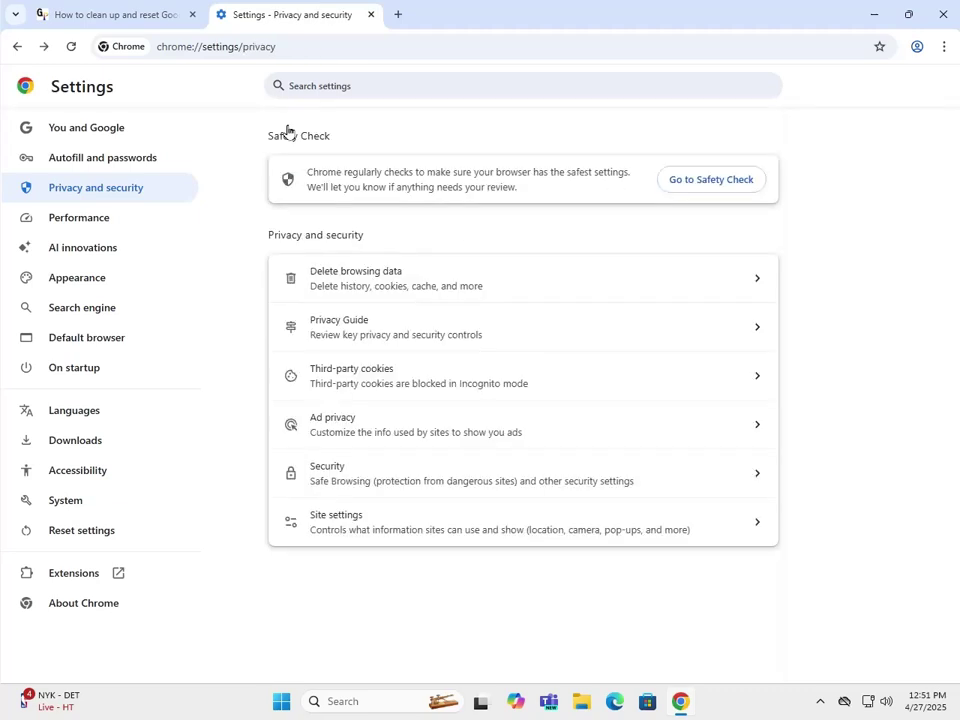
click(570, 470)
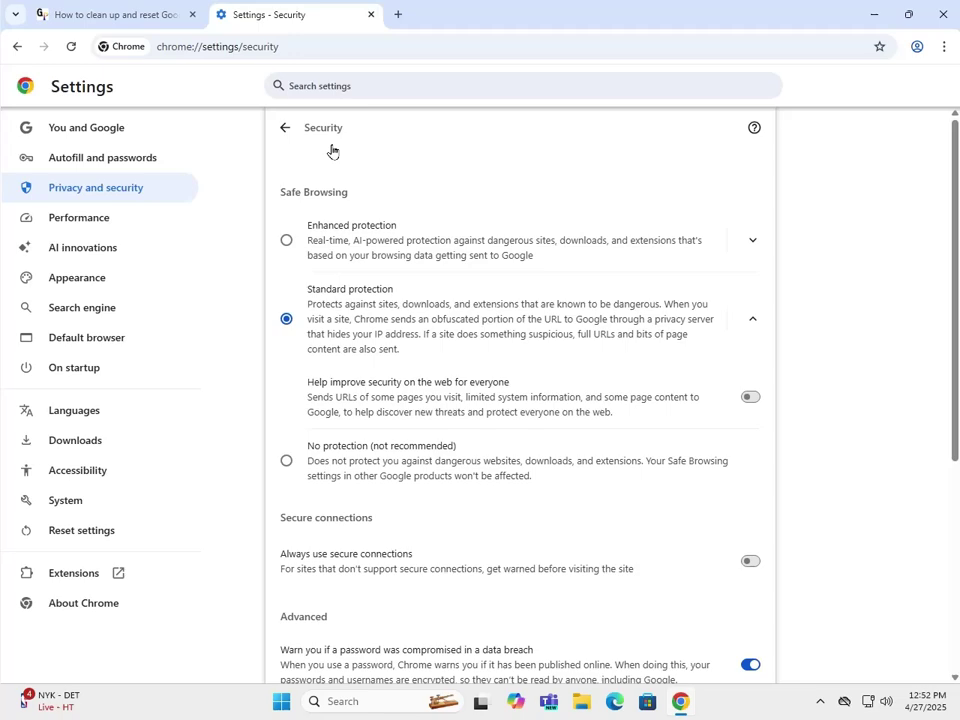
scroll(495, 225, down, 5)
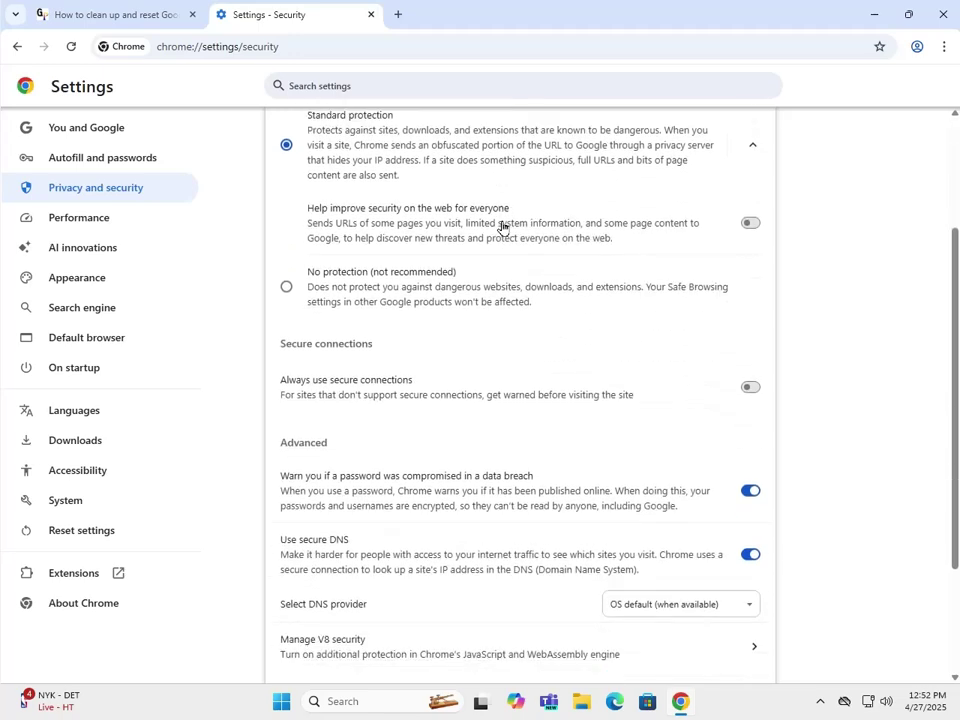
scroll(490, 227, down, 1)
scroll(486, 227, up, 6)
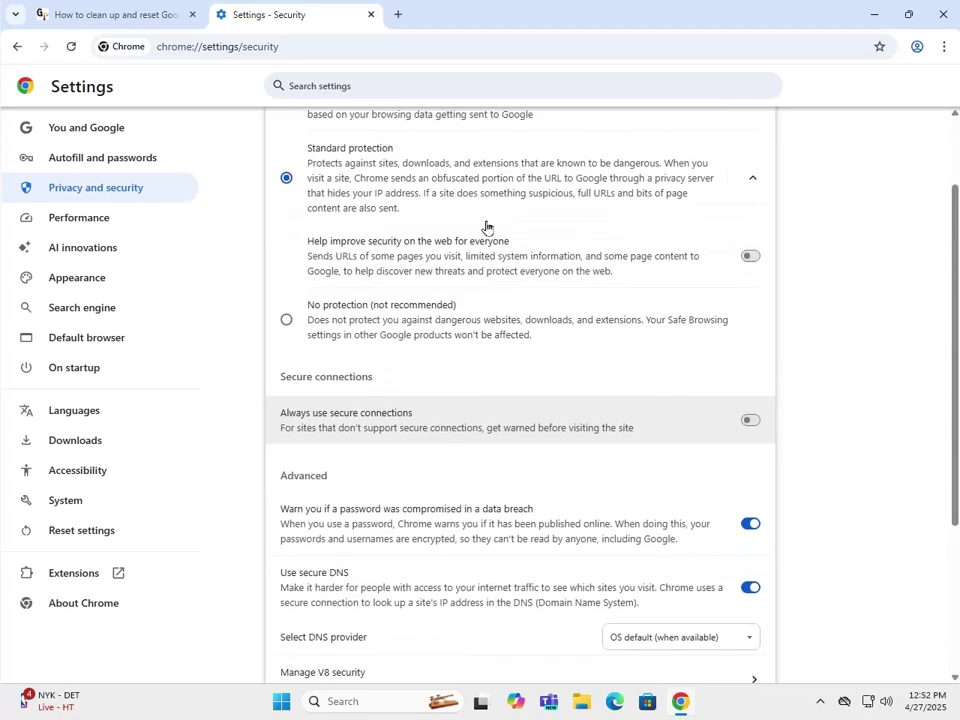
click(286, 130)
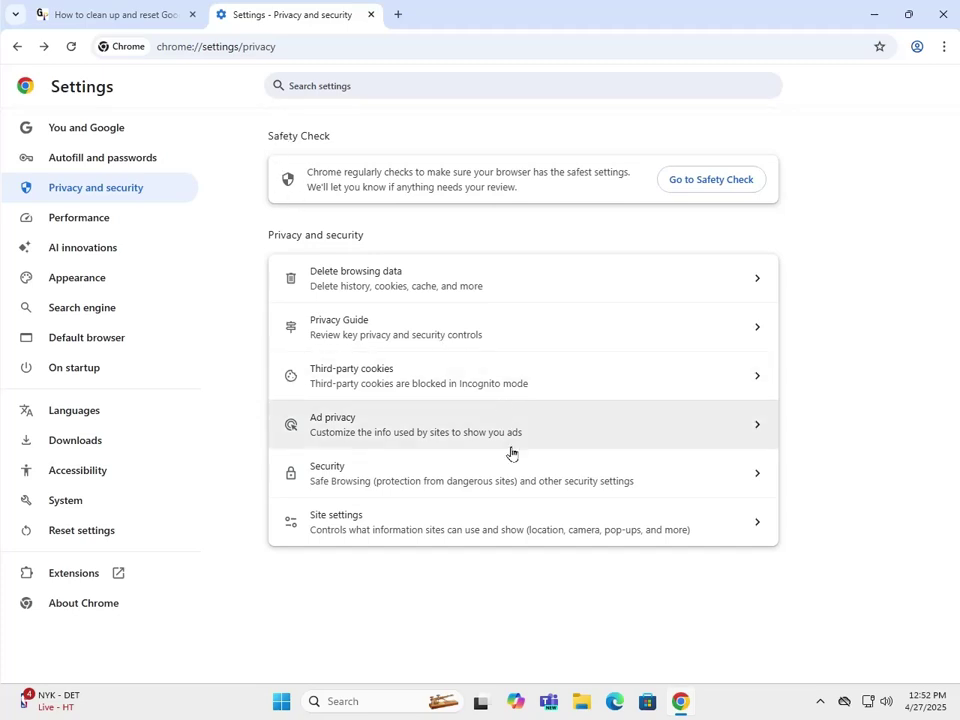
Step: Examine the permissions and content options in Site settings, then return to Privacy and security
drag(491, 538, 492, 542)
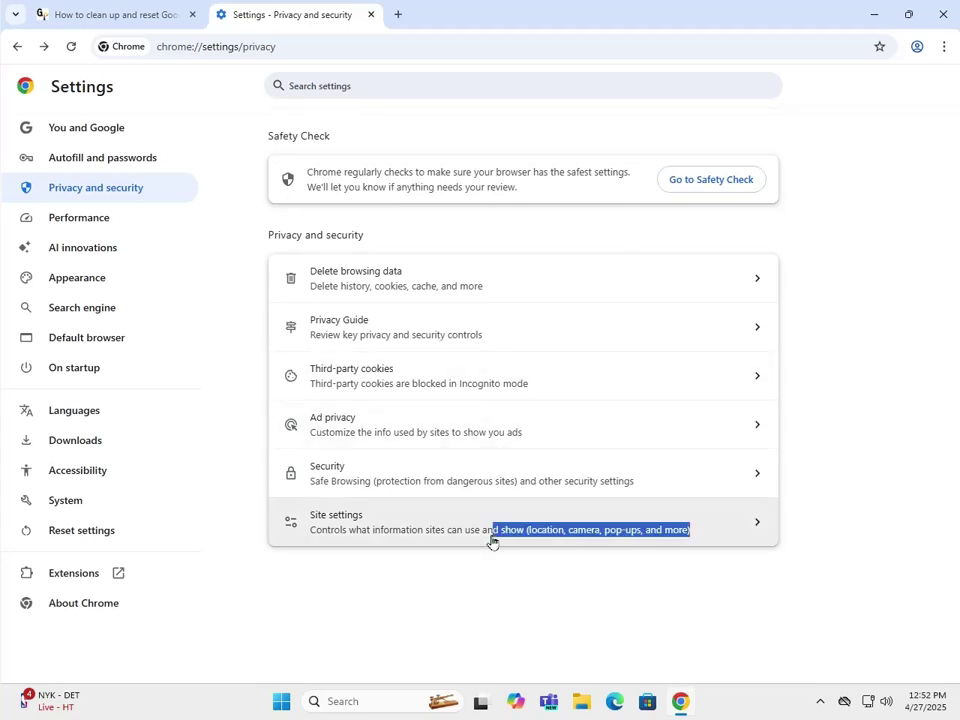
click(695, 512)
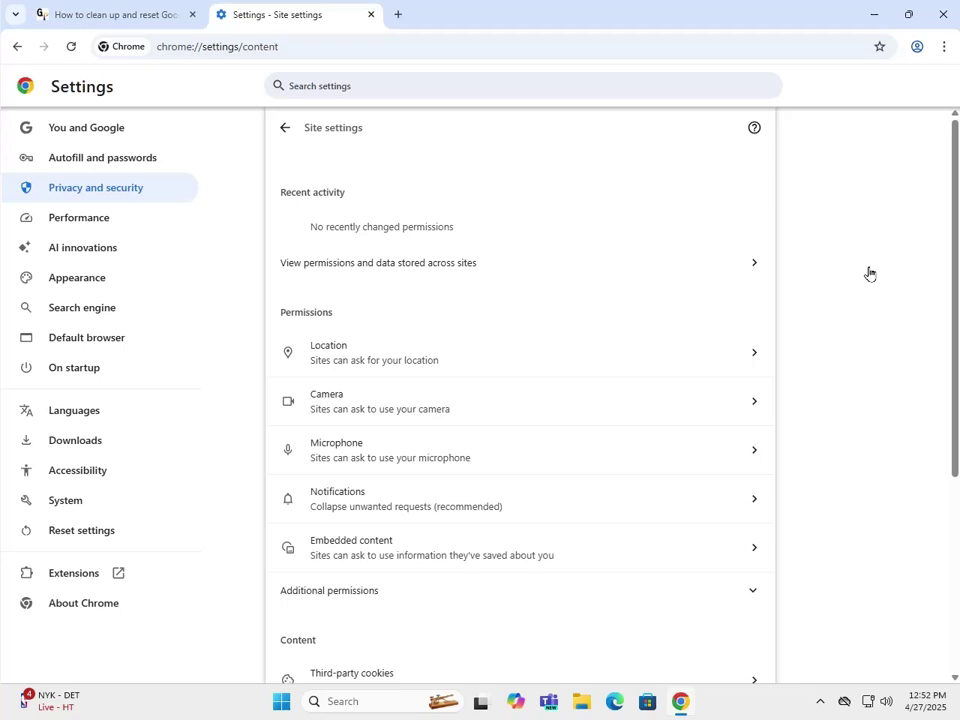
scroll(864, 274, down, 3)
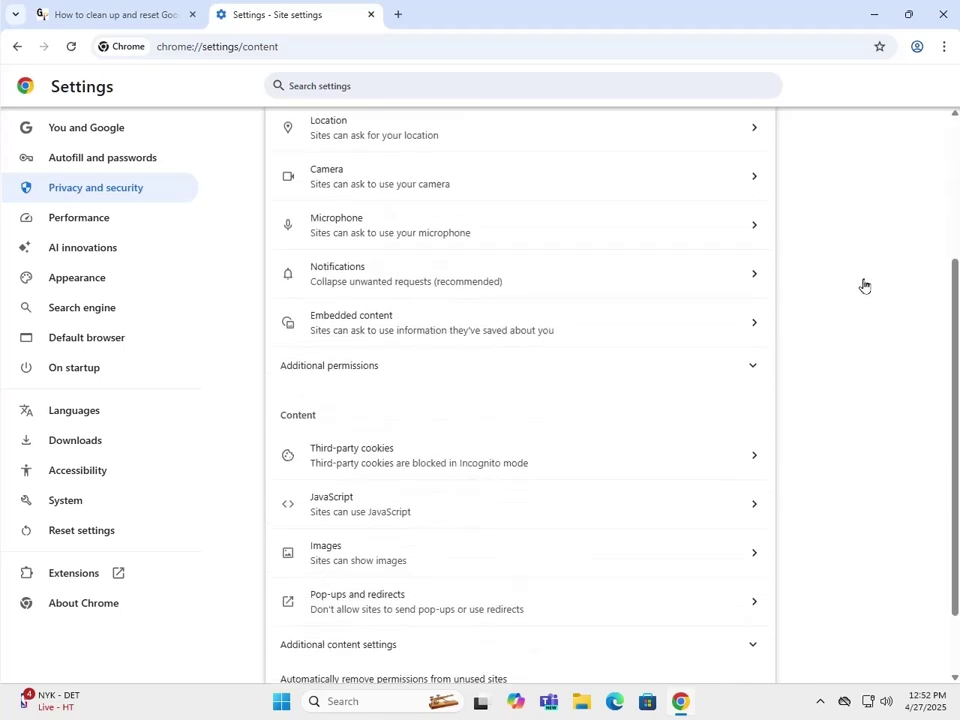
scroll(864, 288, down, 1)
scroll(864, 290, up, 3)
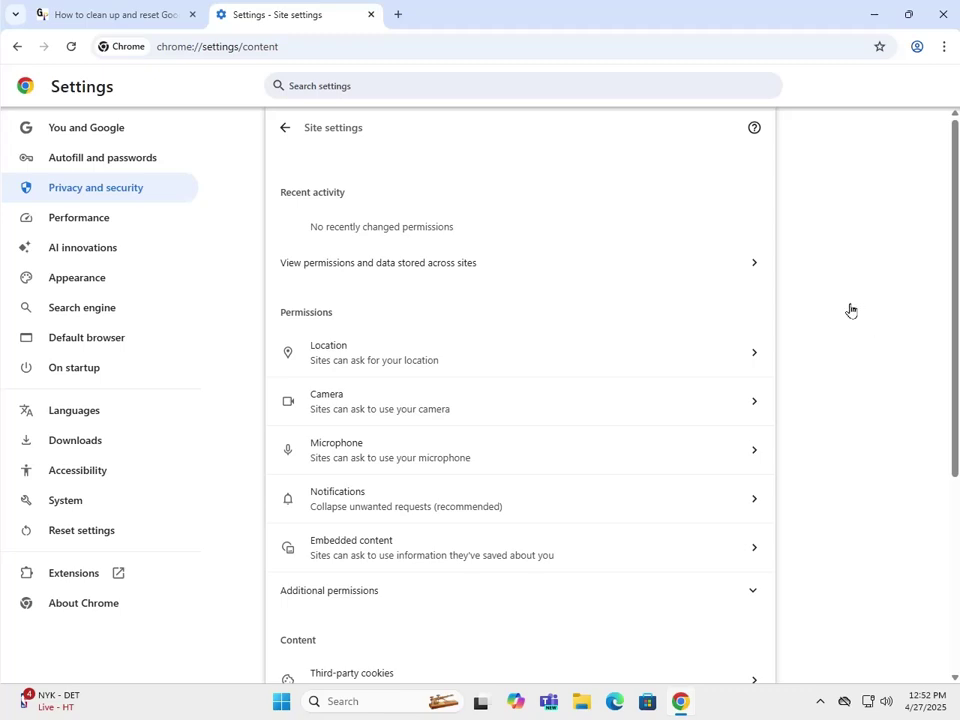
click(284, 130)
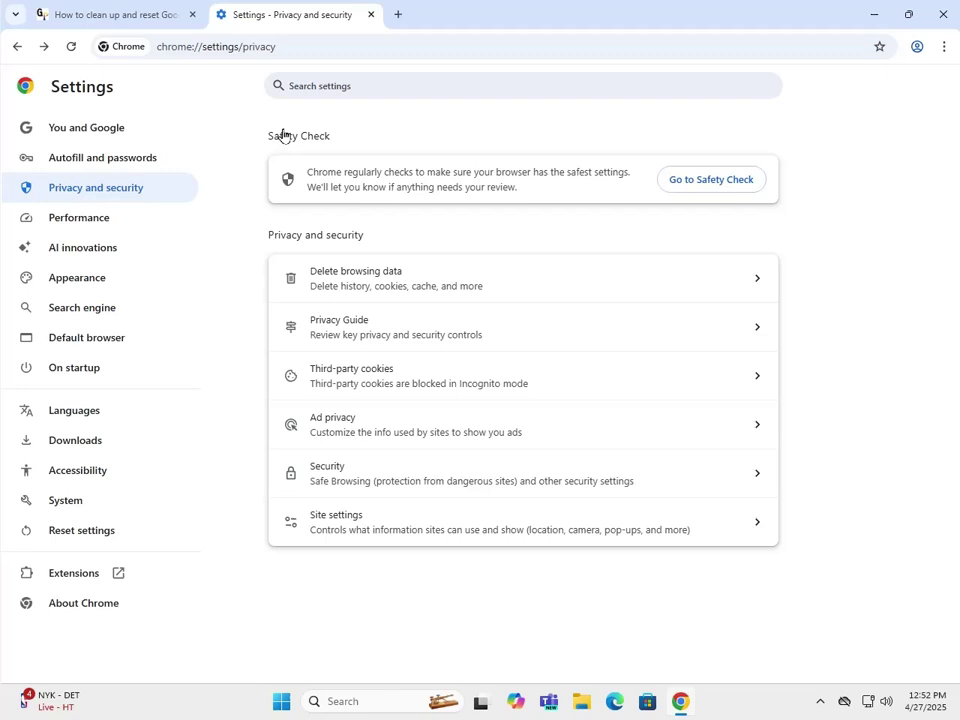
Step: Review the Performance settings for alerts, Memory Saver and page preloading, and view the AI innovations section
click(73, 228)
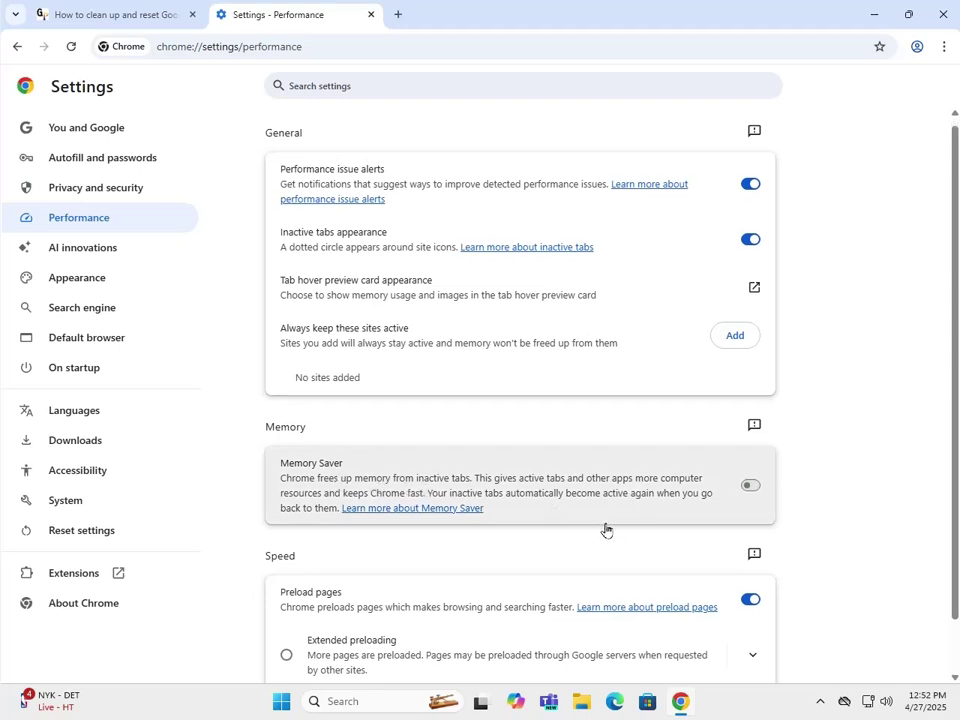
scroll(590, 527, down, 1)
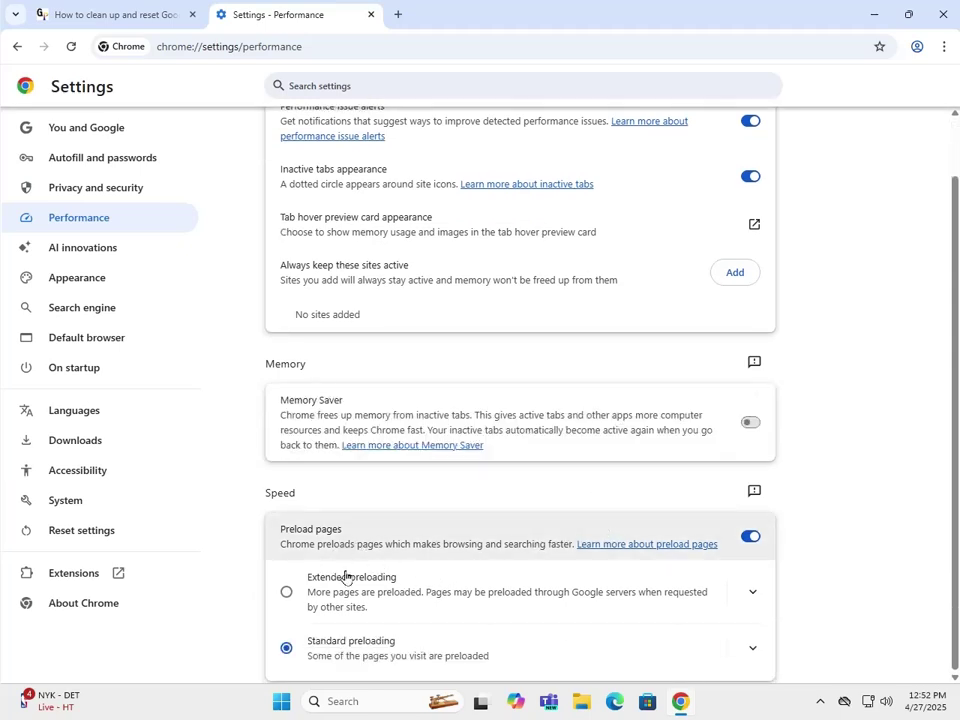
scroll(850, 487, up, 1)
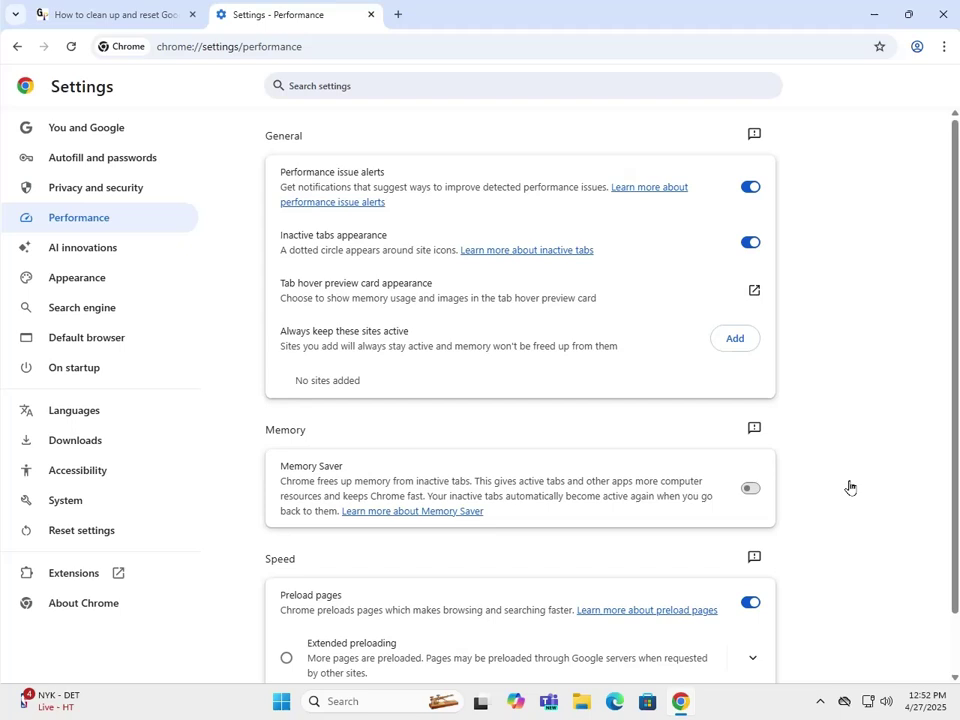
click(92, 258)
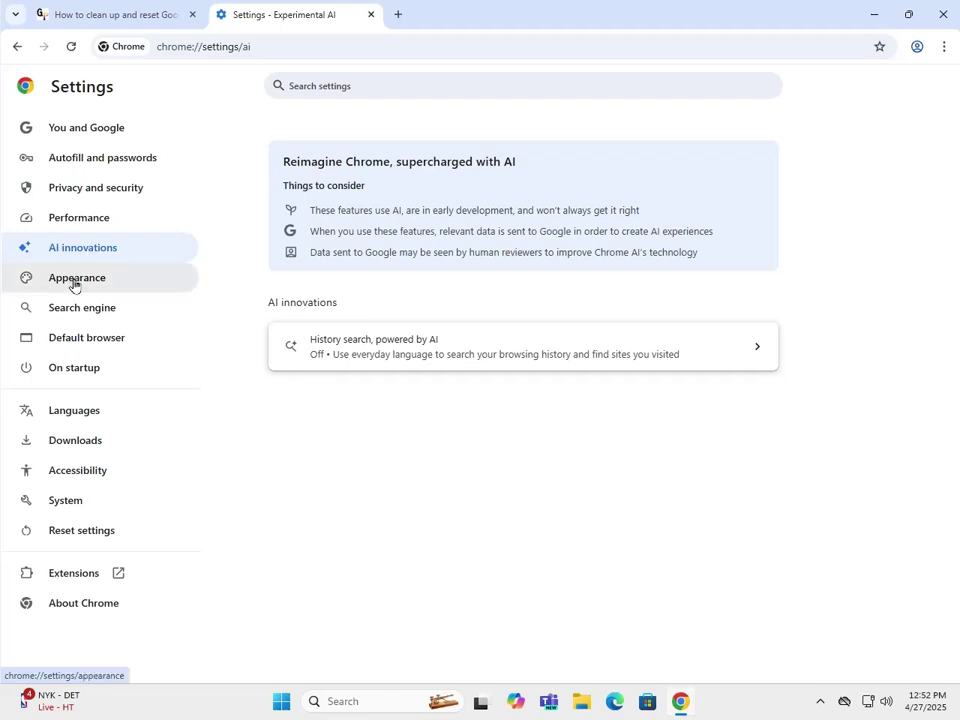
Step: Review the Appearance settings and show the Search engine section
click(73, 285)
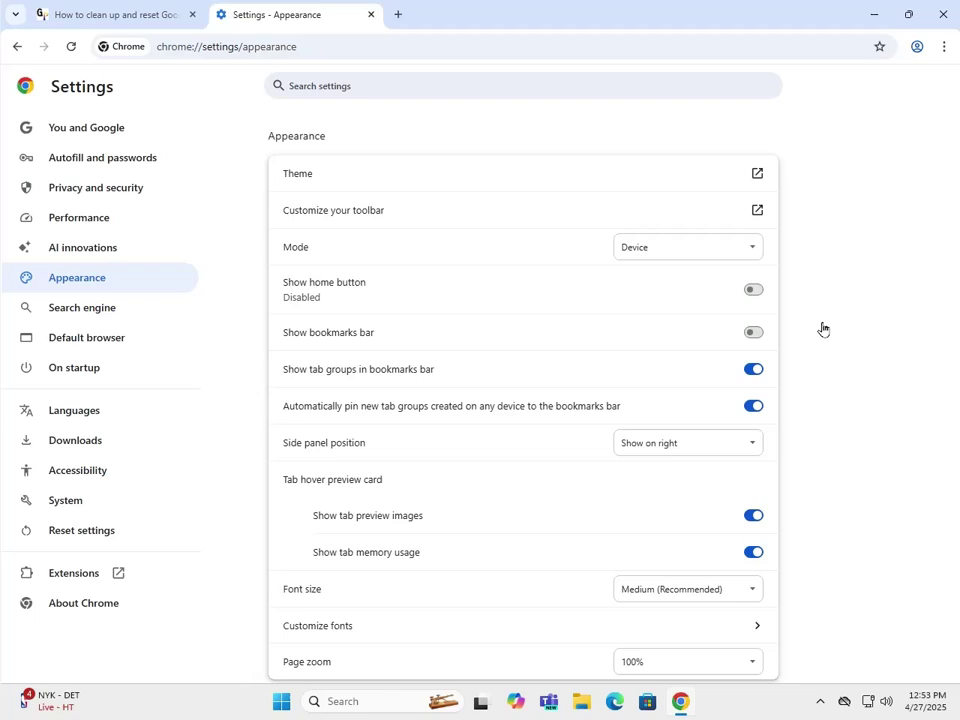
click(45, 308)
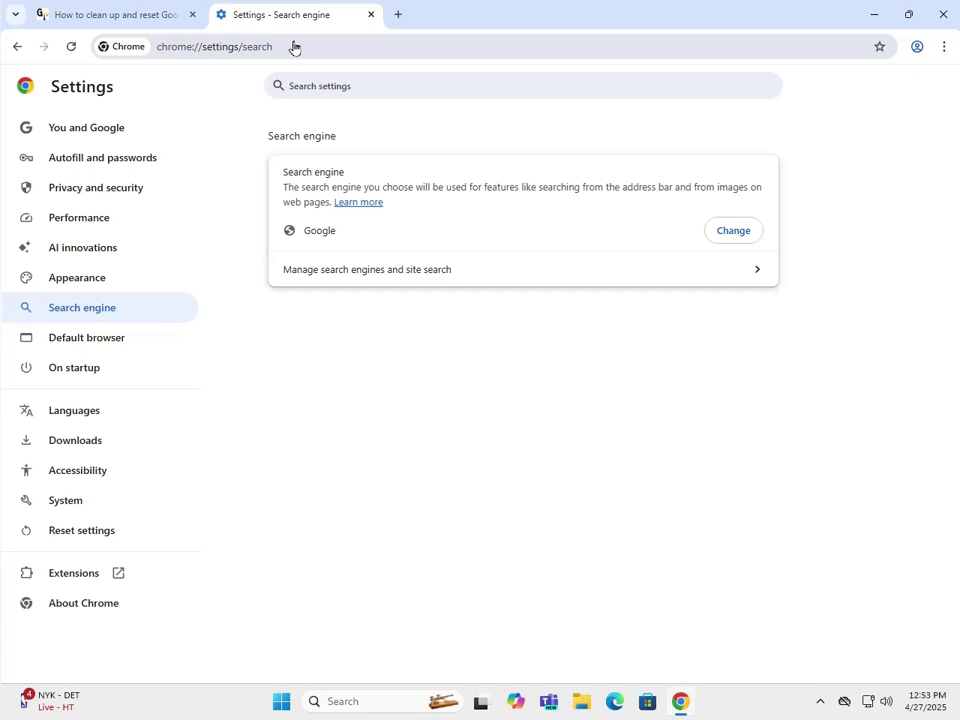
Step: Show the address bar's search suggestions in a new tab, close it, and view the default search engine choices without changing them
click(398, 16)
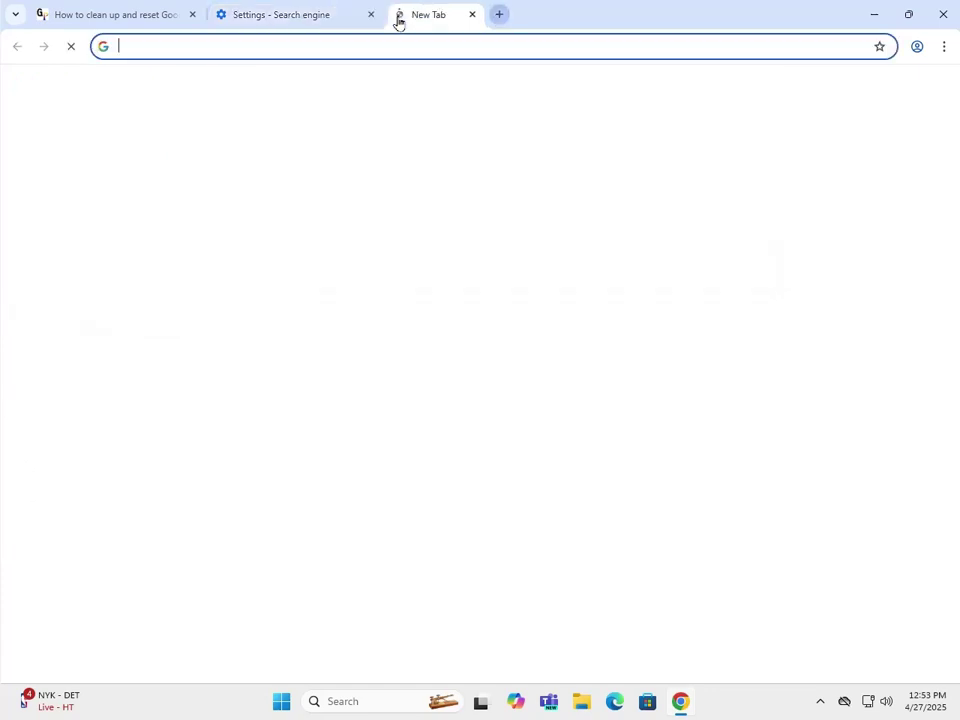
click(227, 57)
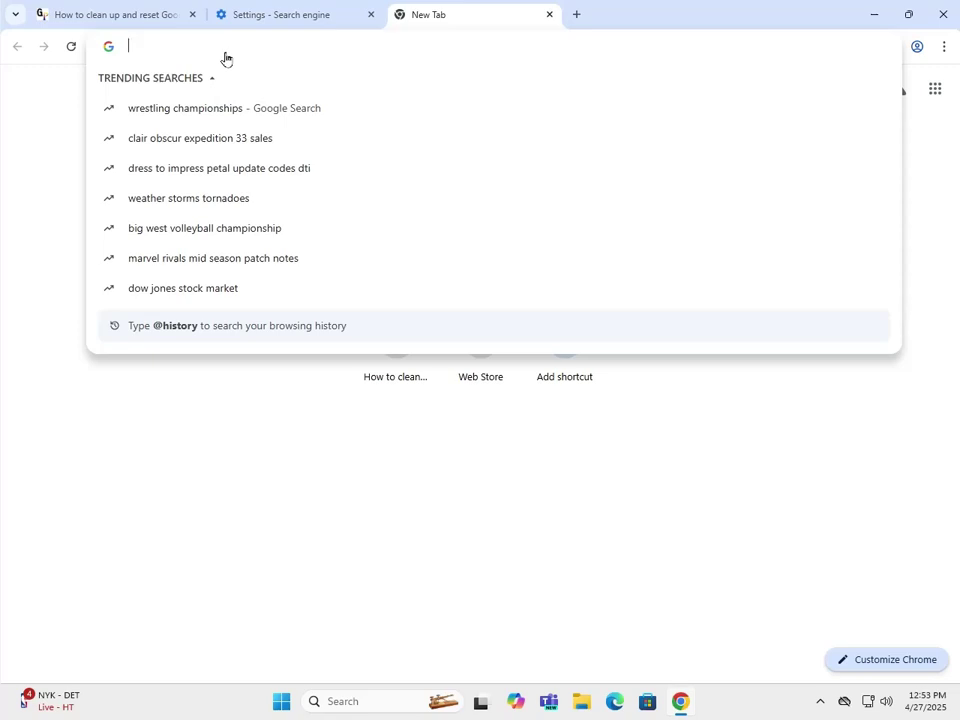
click(550, 15)
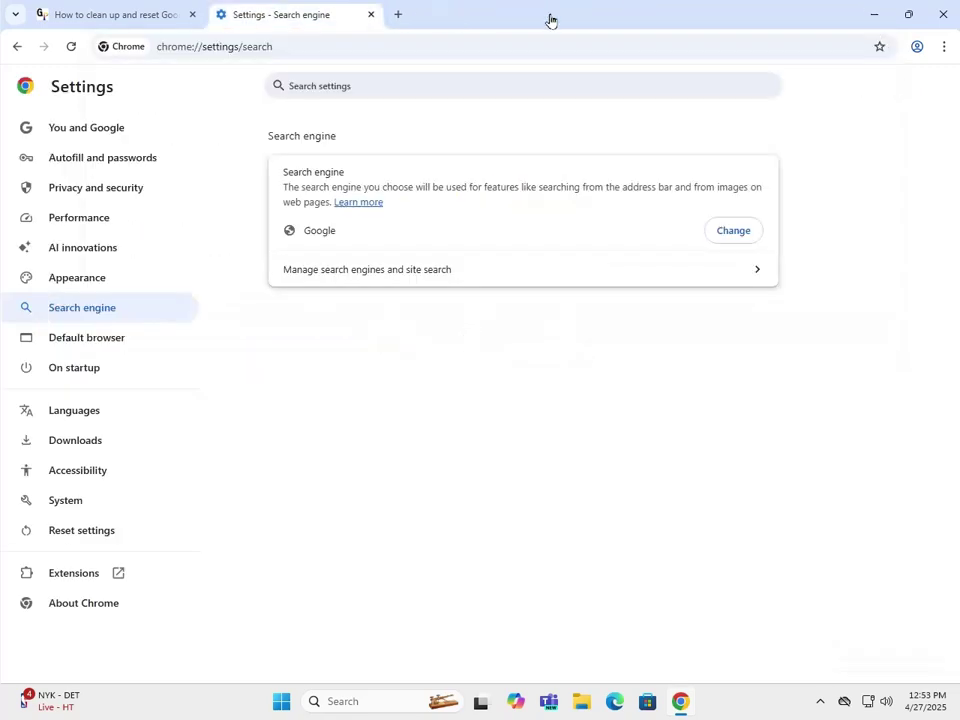
click(736, 238)
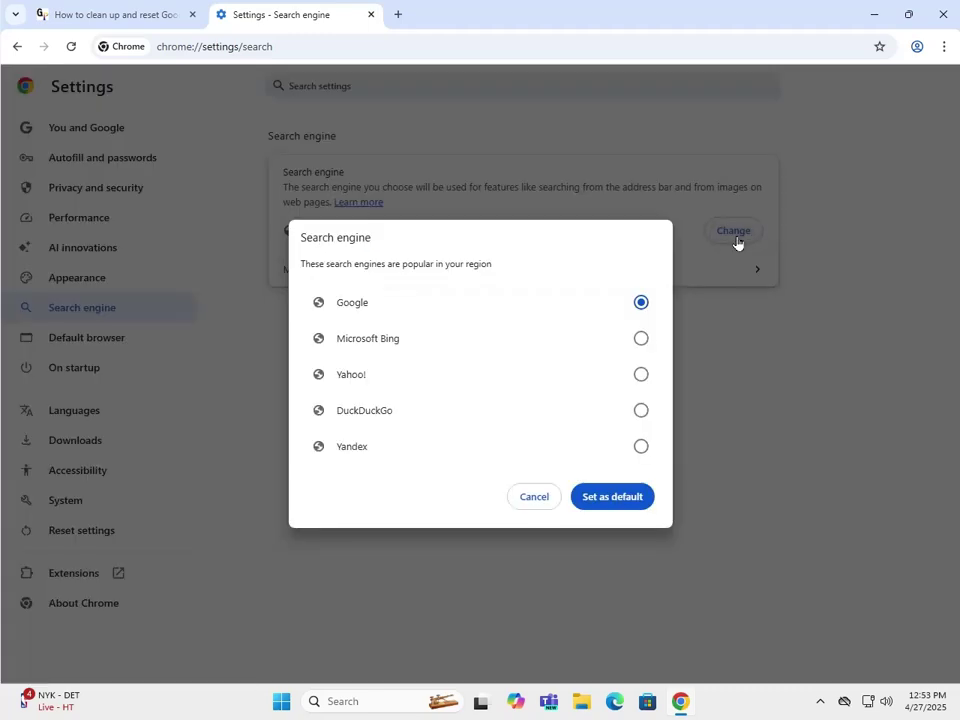
click(533, 505)
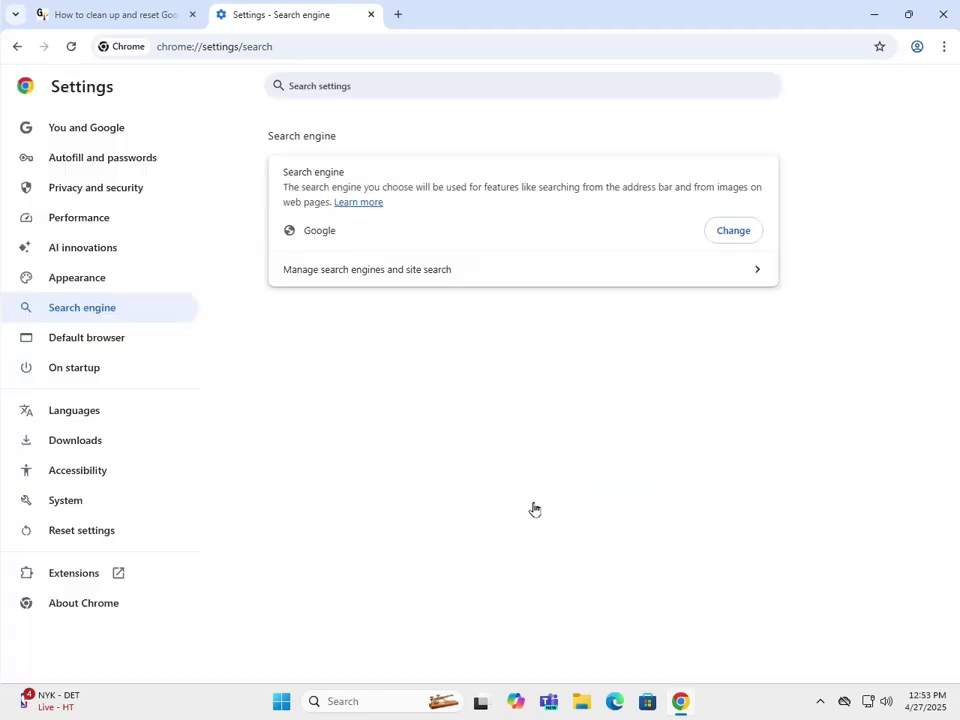
Step: Examine the Manage search engines and site search page, including the actions available for Yandex, and return to Search engine
click(748, 276)
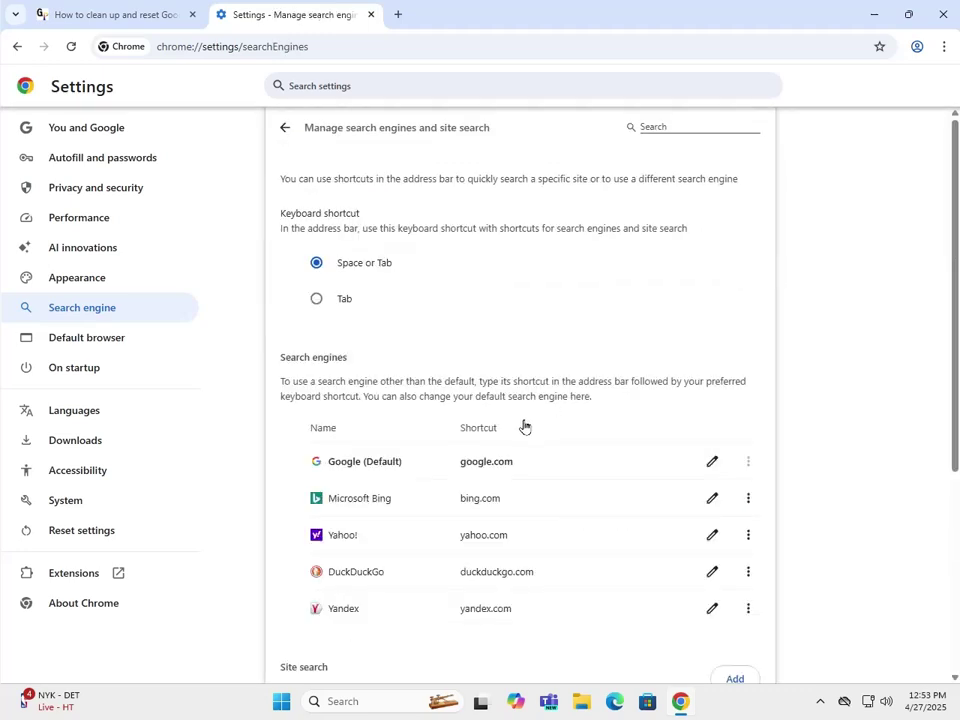
scroll(523, 424, down, 3)
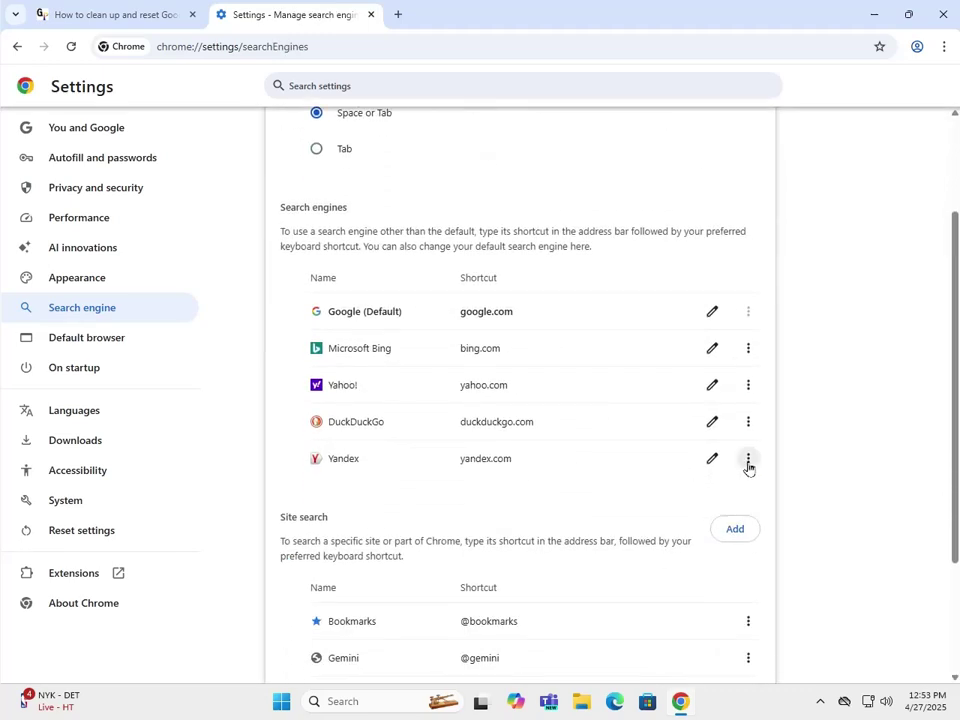
click(748, 462)
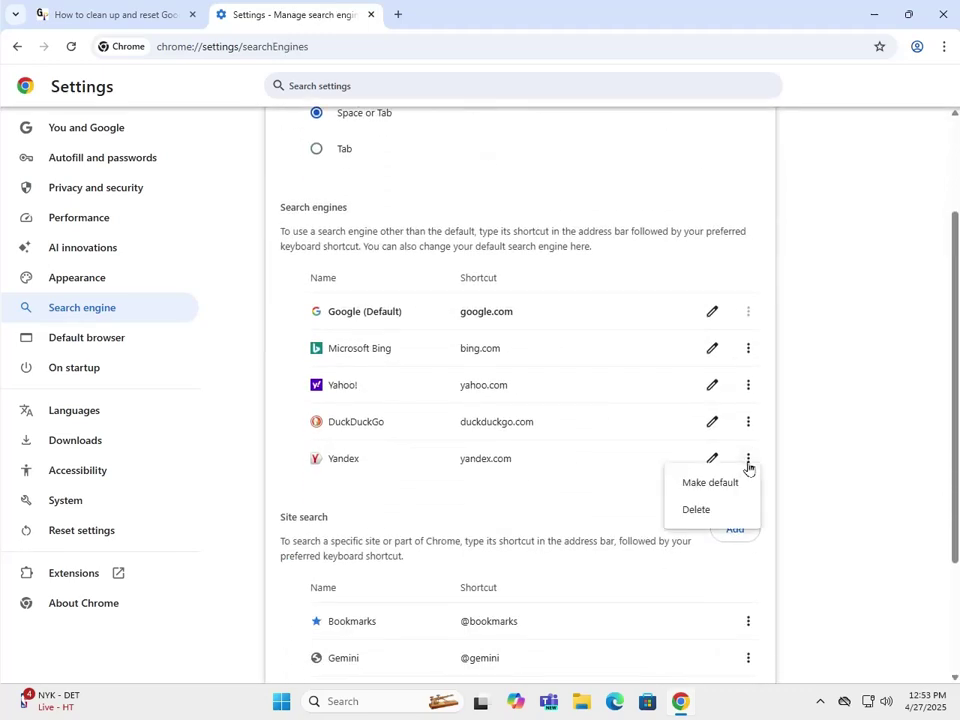
click(834, 401)
scroll(840, 365, up, 3)
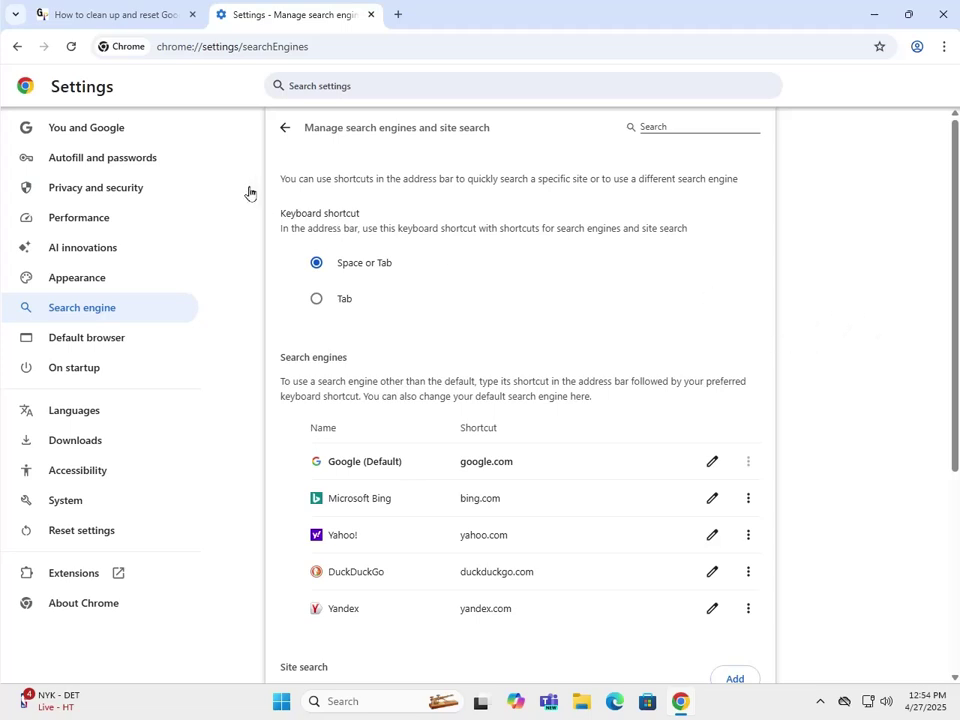
click(285, 128)
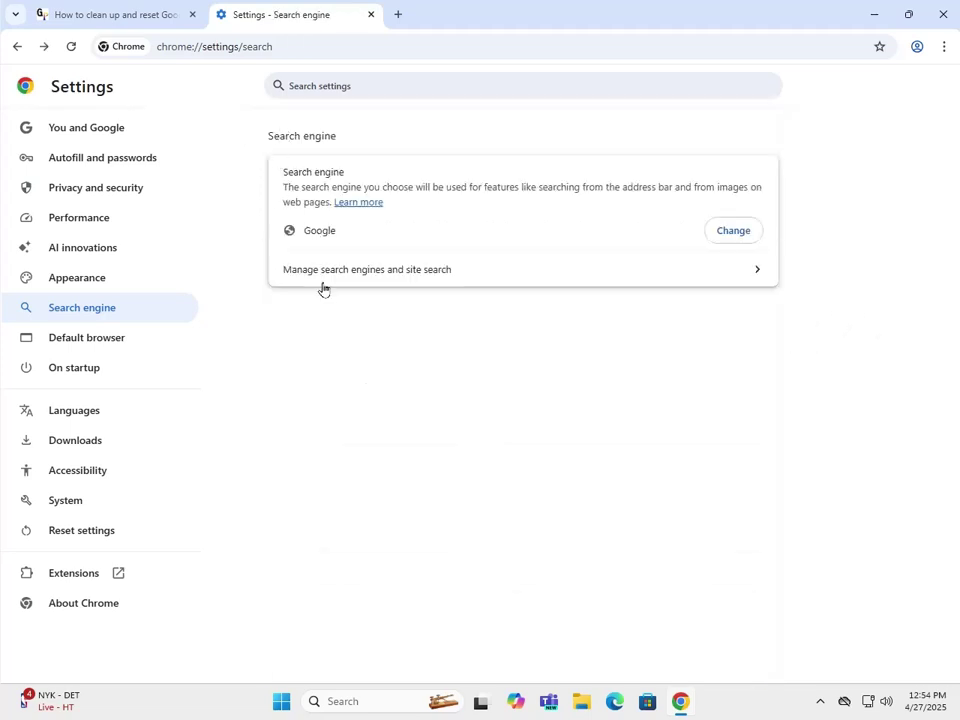
Step: Review the Default browser, On startup, Languages, Downloads and Accessibility settings
click(81, 344)
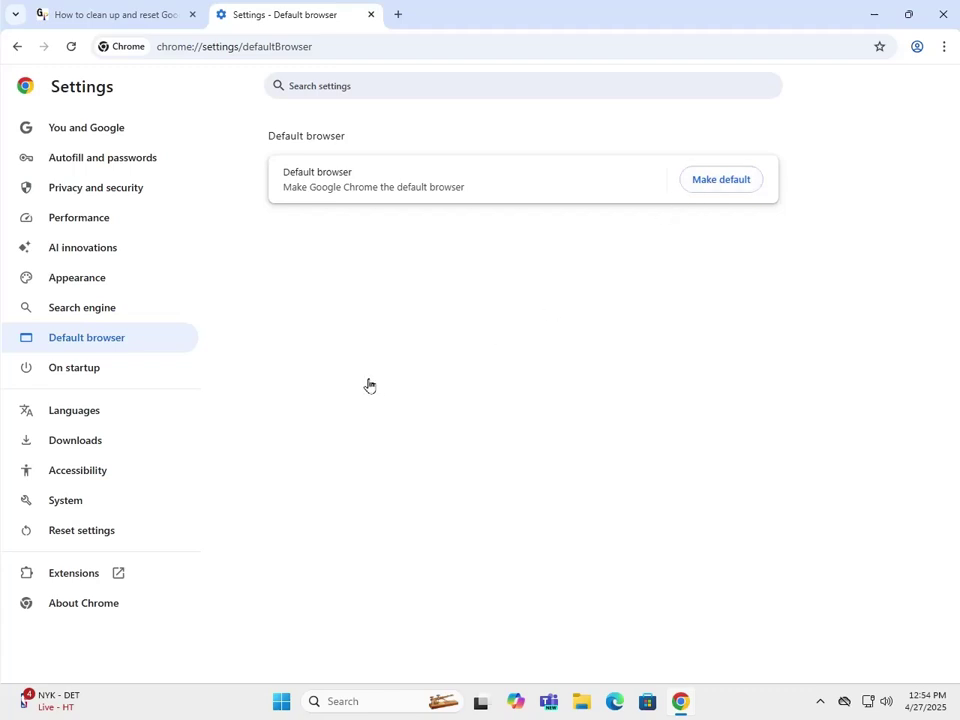
click(68, 369)
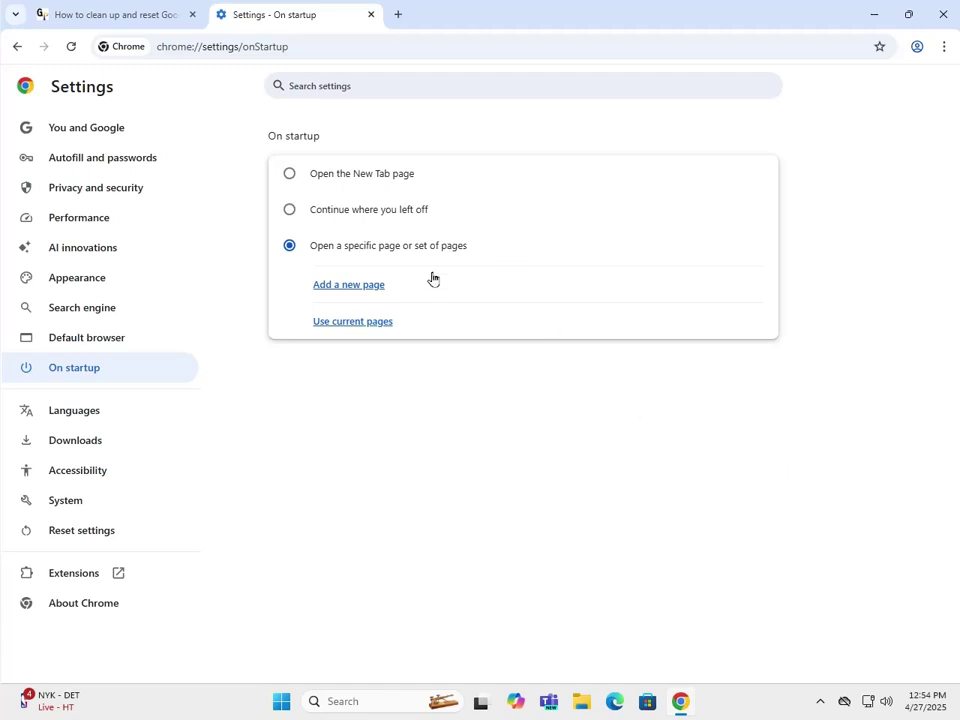
click(67, 418)
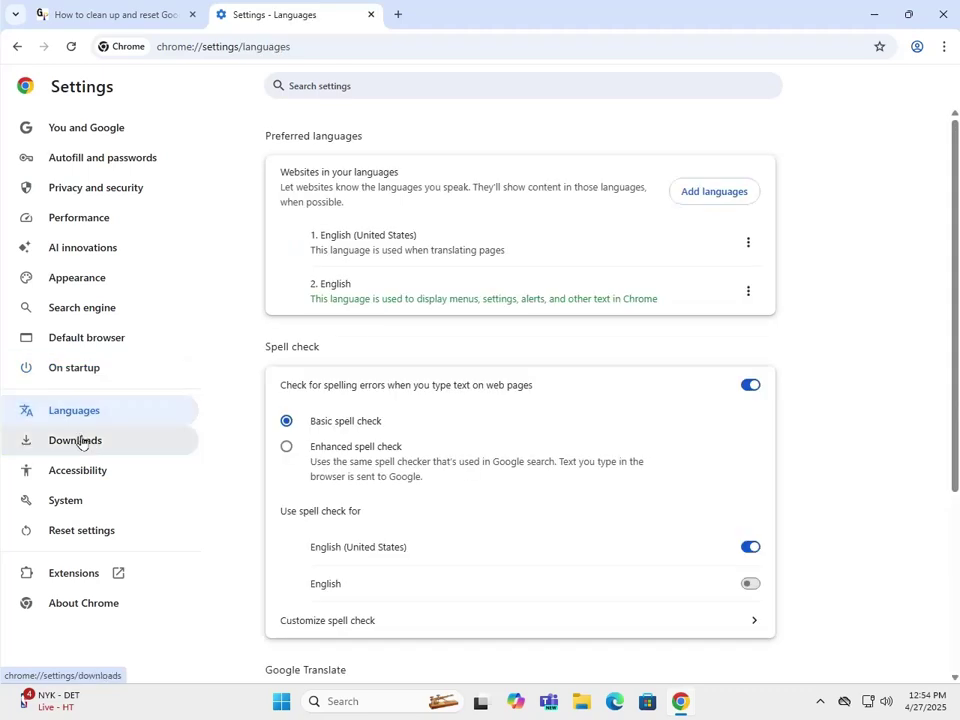
click(79, 446)
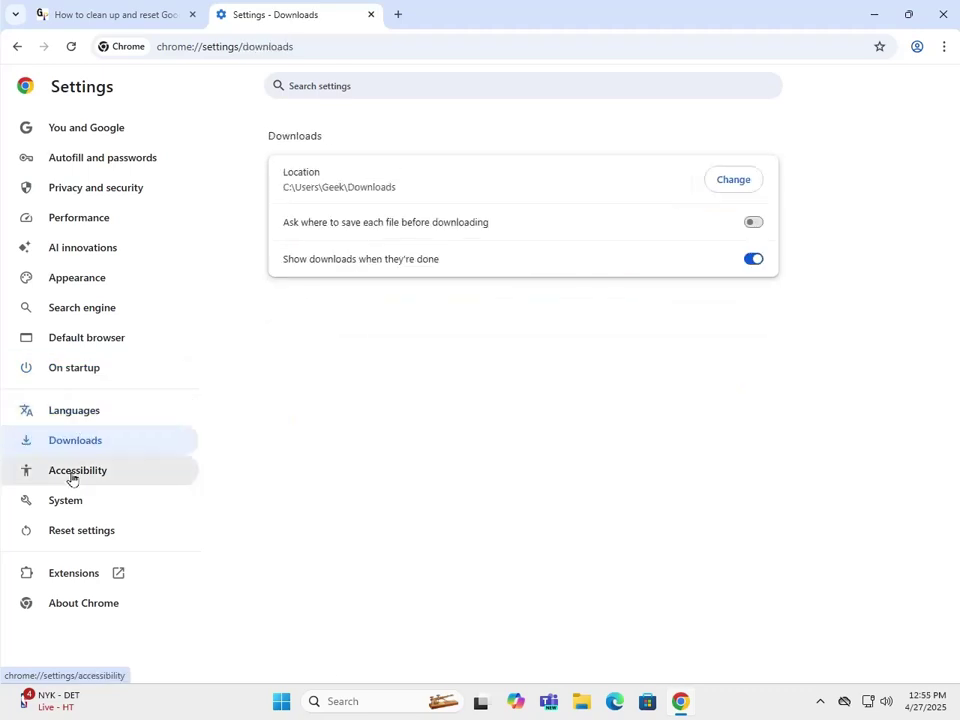
click(71, 479)
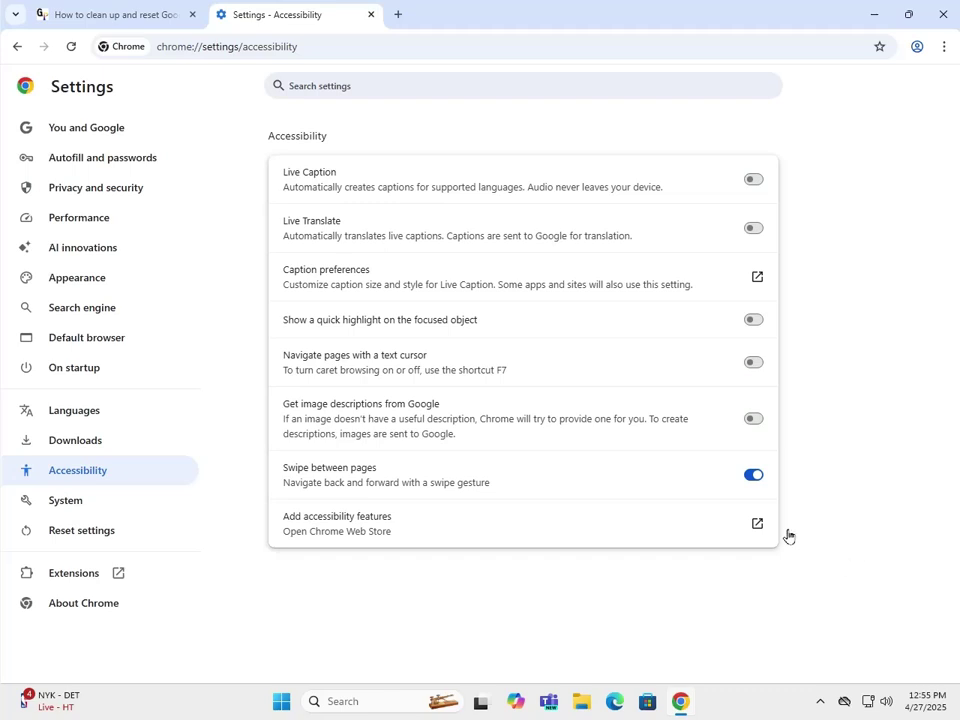
Step: Turn off "Continue running background apps when Google Chrome is closed" in the System settings
click(64, 501)
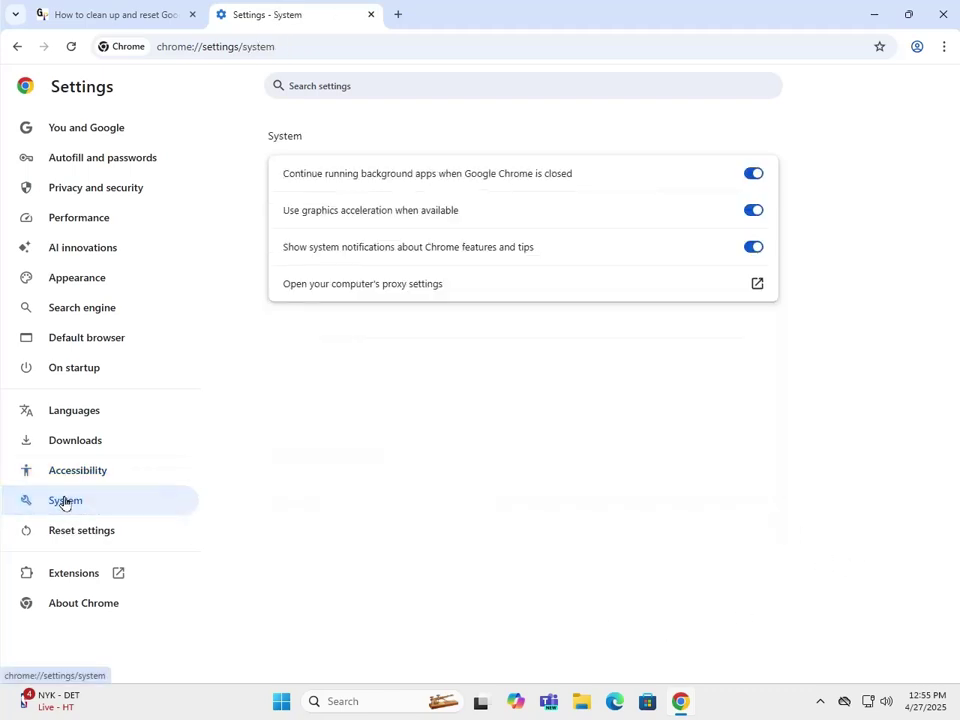
click(750, 176)
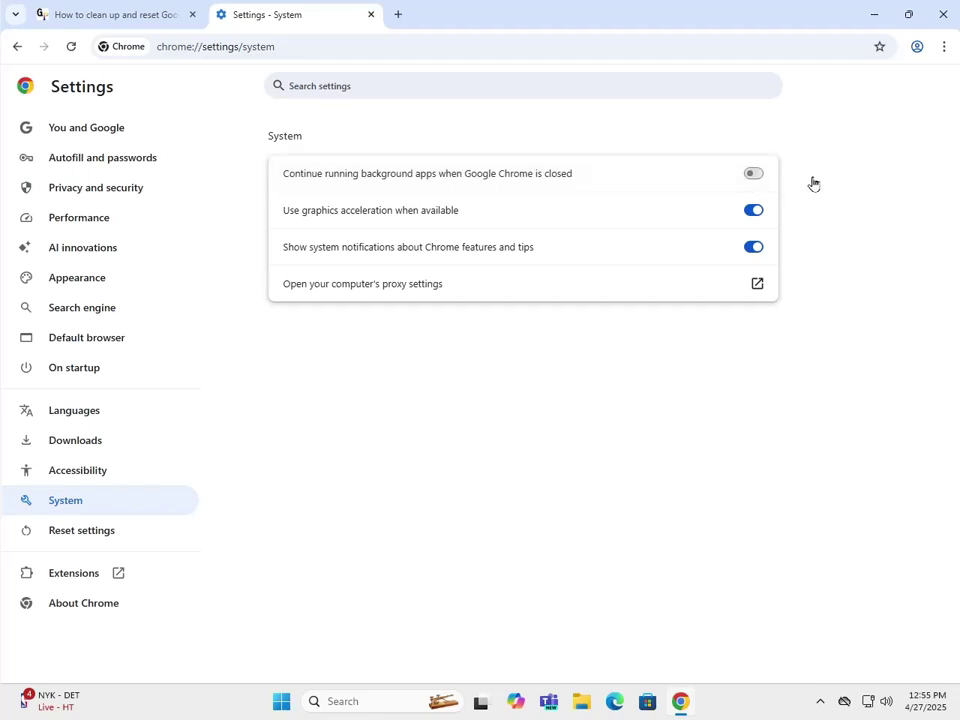
Step: View what restoring settings to their original defaults would do in the Reset settings section, and cancel the reset
click(84, 535)
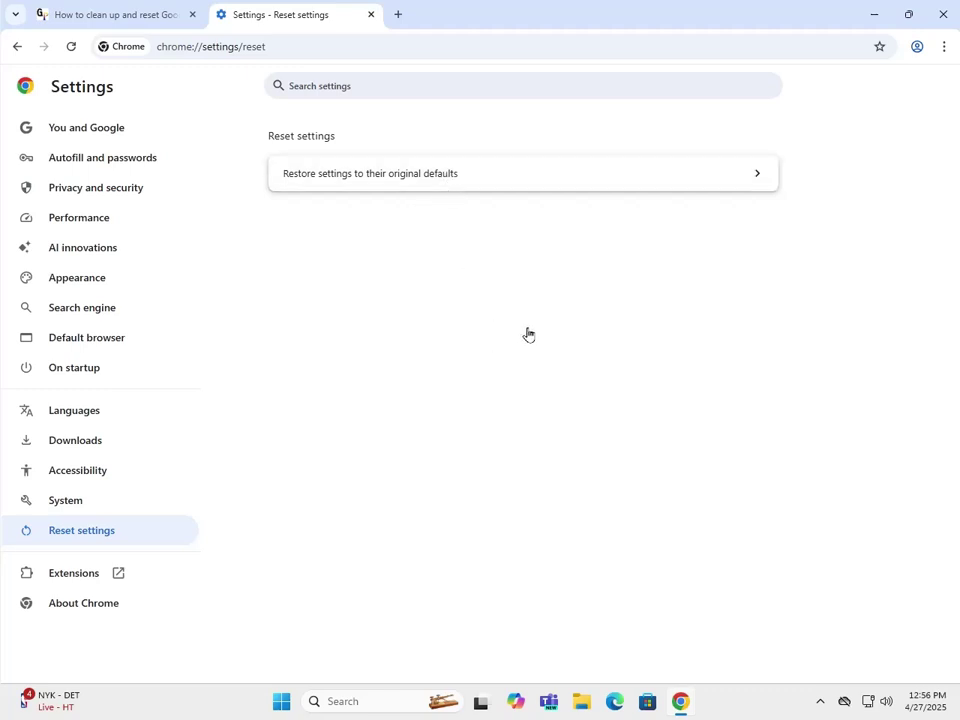
click(416, 177)
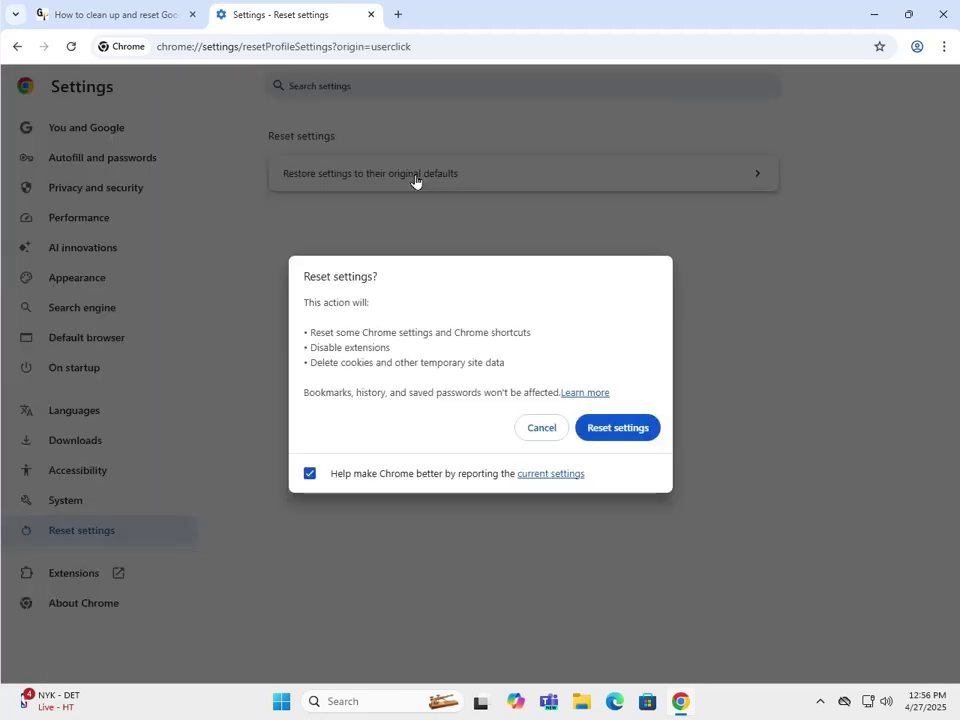
click(539, 430)
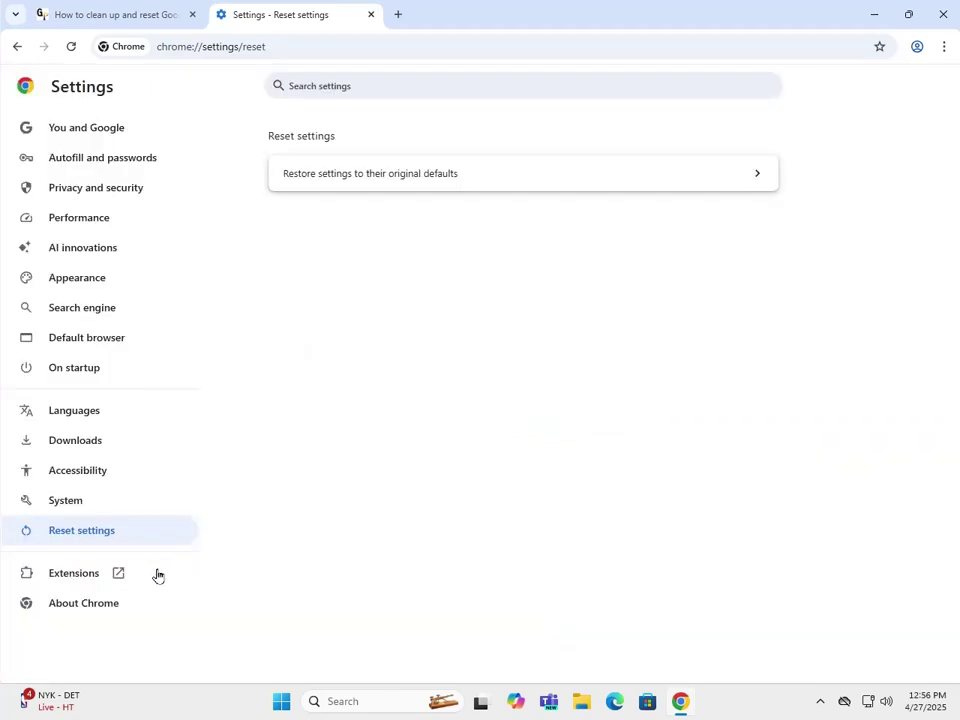
Step: Review the installed extensions and the About Chrome version page, and close the browser
click(67, 581)
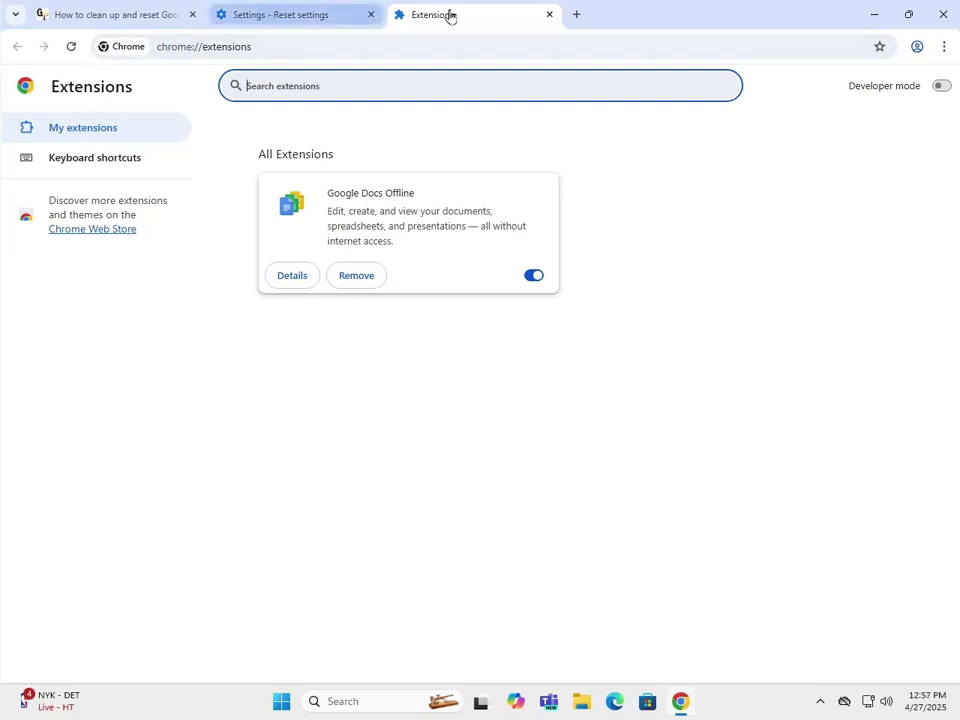
click(550, 17)
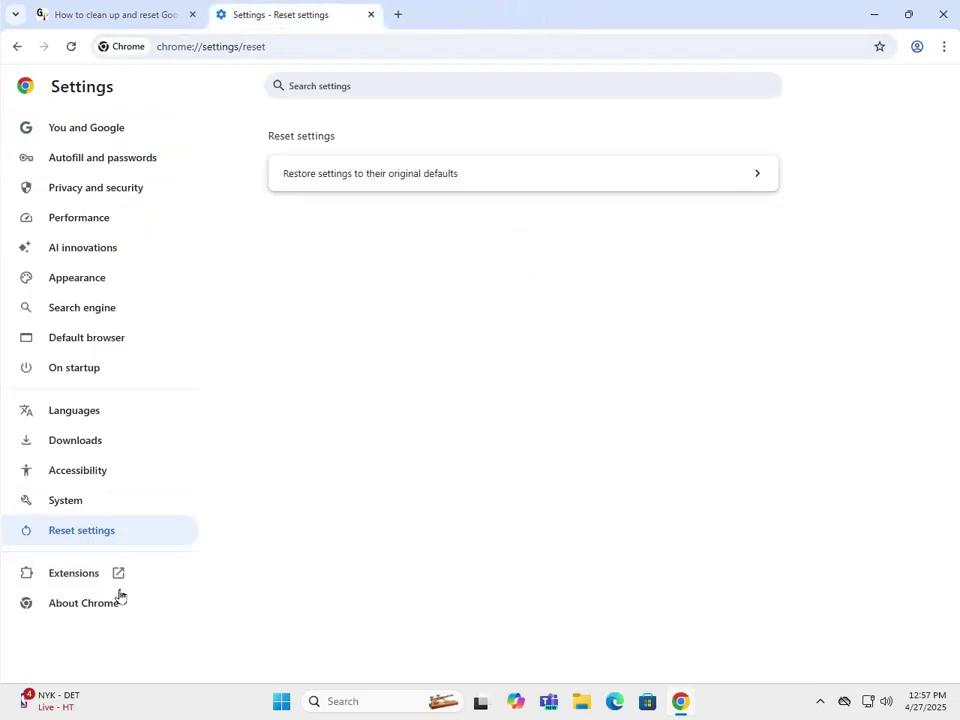
click(80, 606)
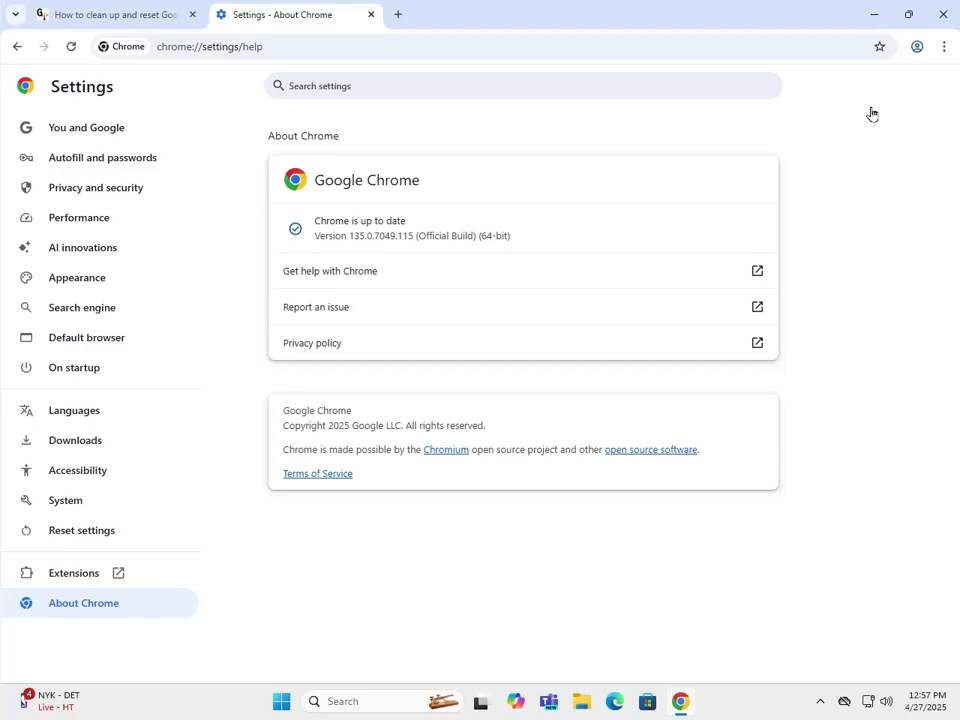
click(943, 19)
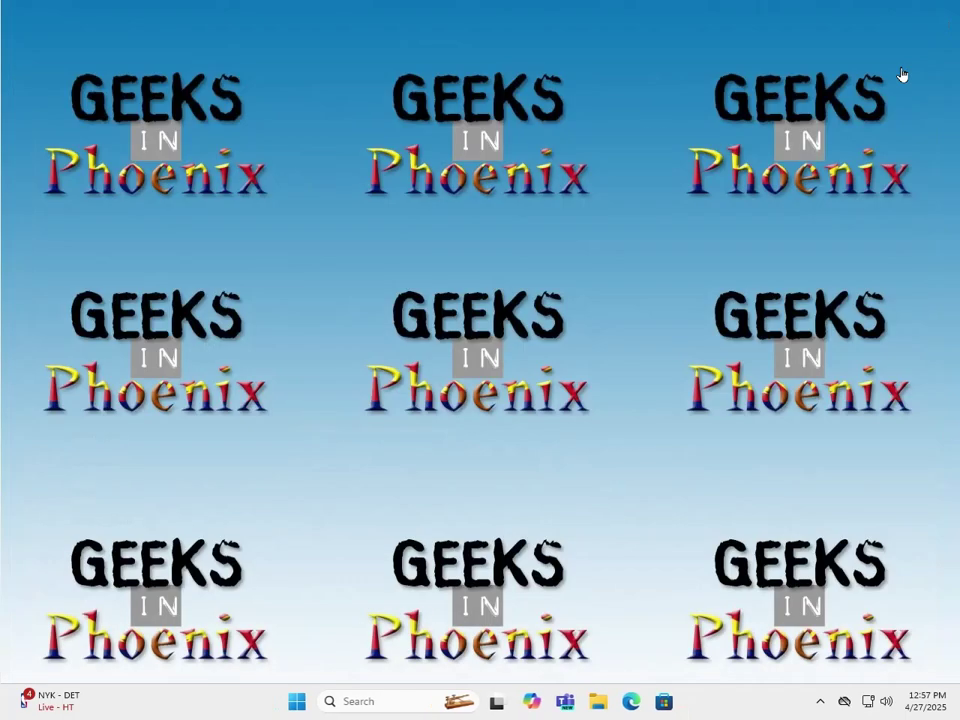
Step: Show the Uninstall option for Google Chrome among the installed apps in Windows Settings, and close Settings
click(296, 705)
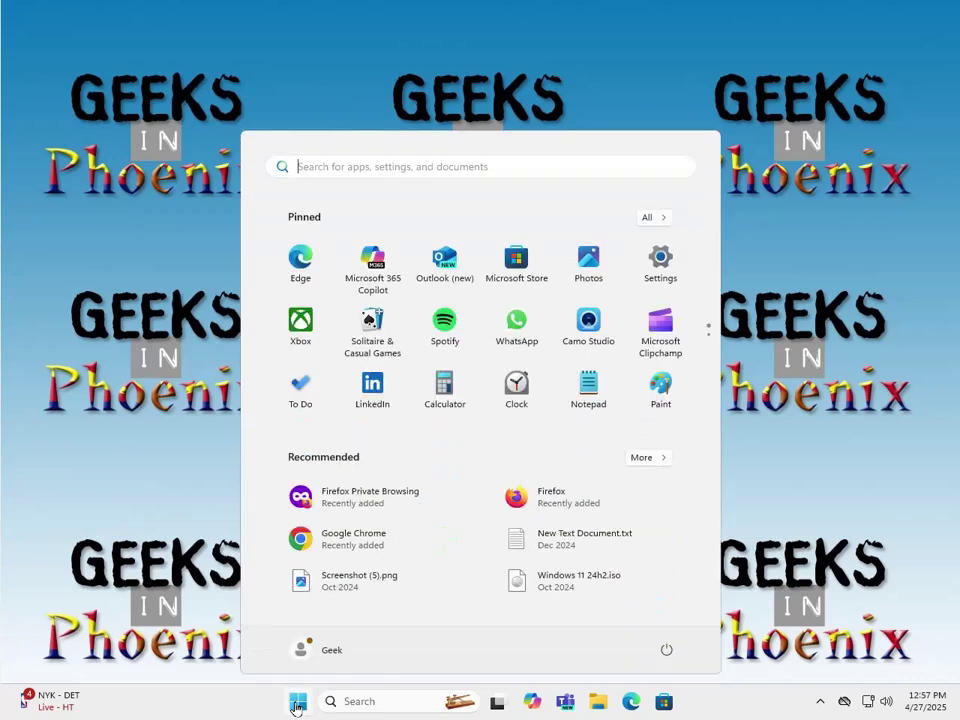
click(661, 262)
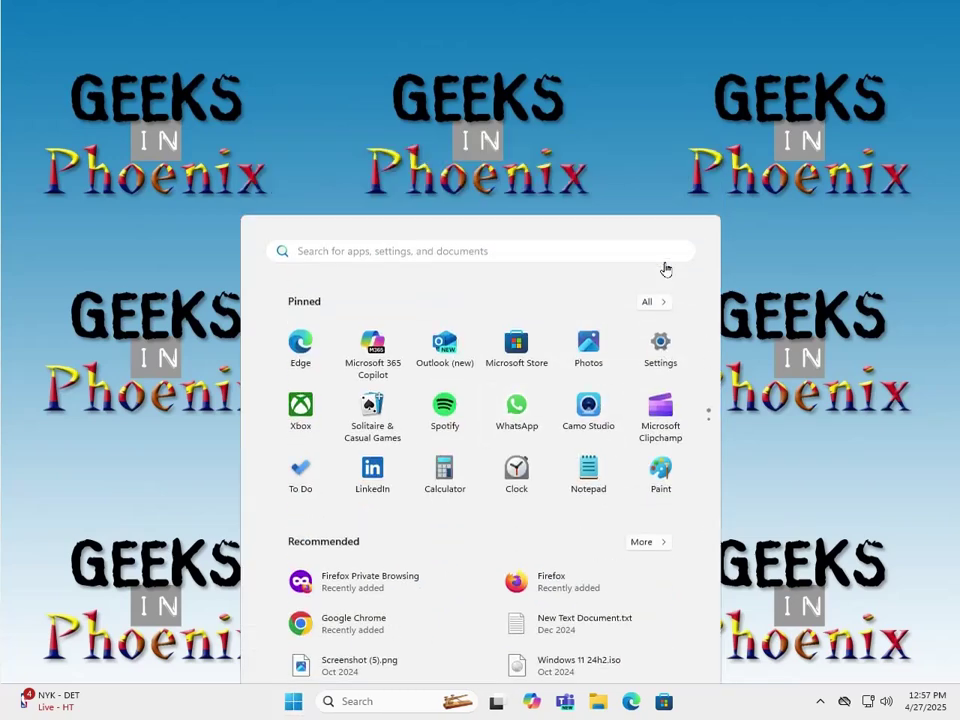
click(345, 322)
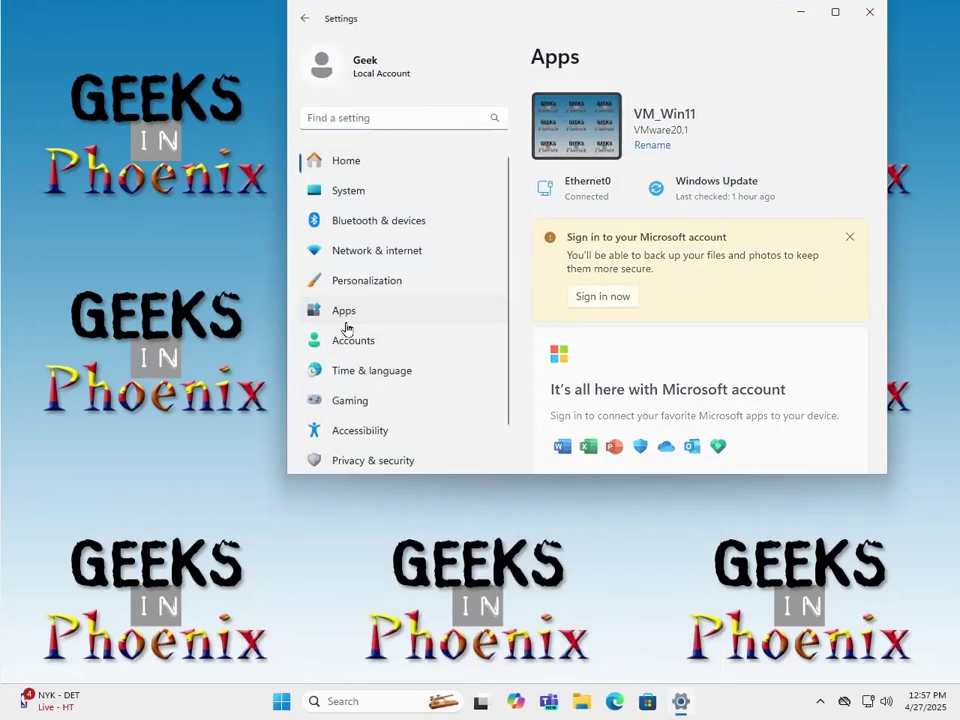
click(621, 119)
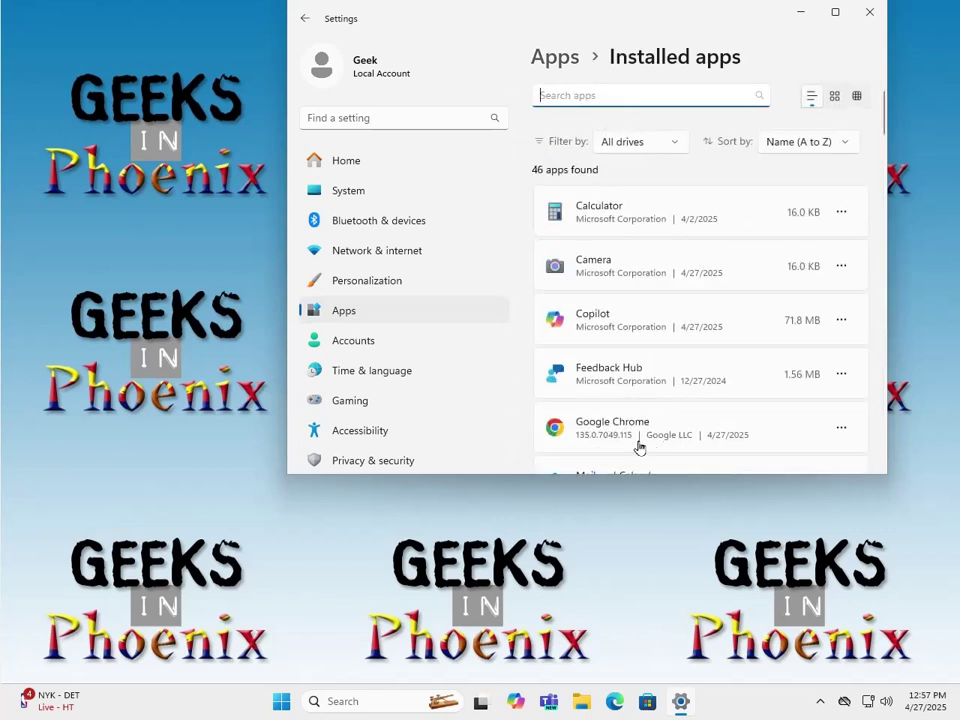
click(843, 430)
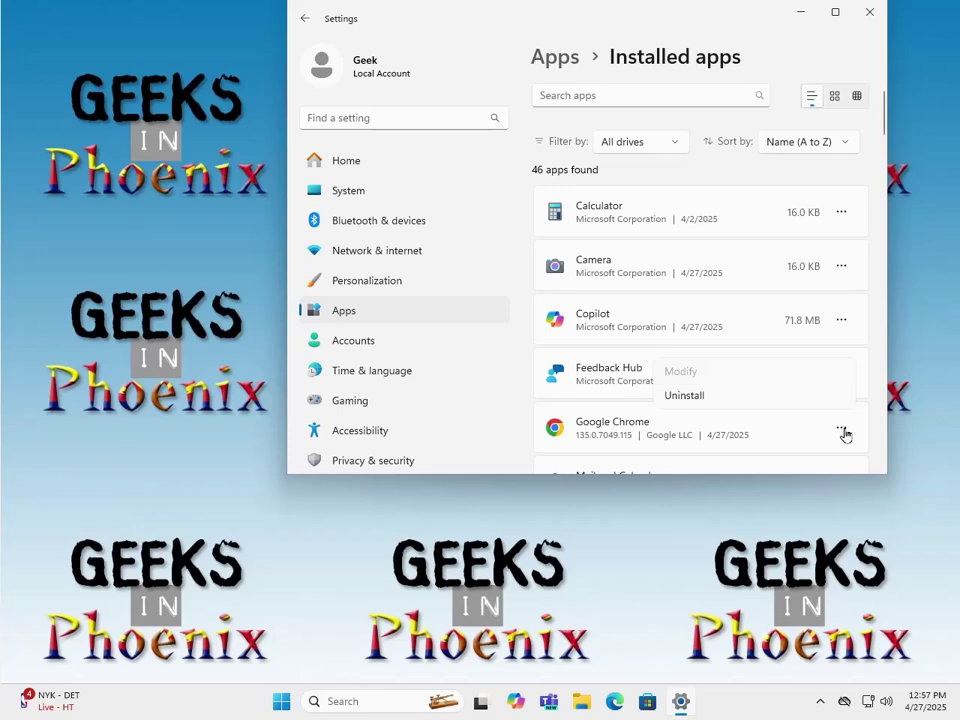
click(787, 39)
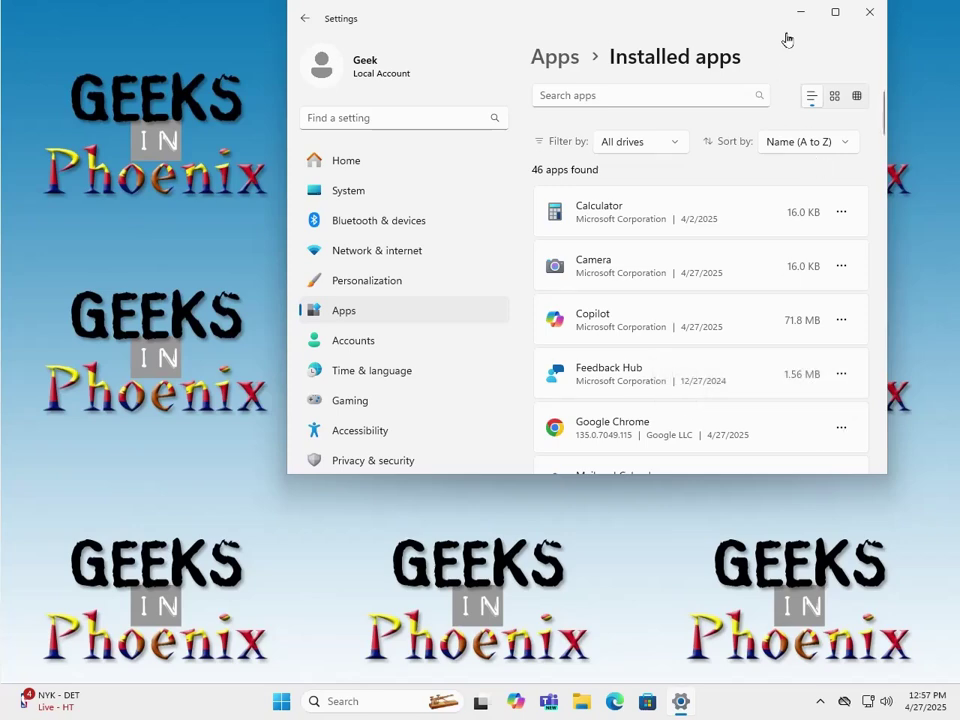
click(866, 14)
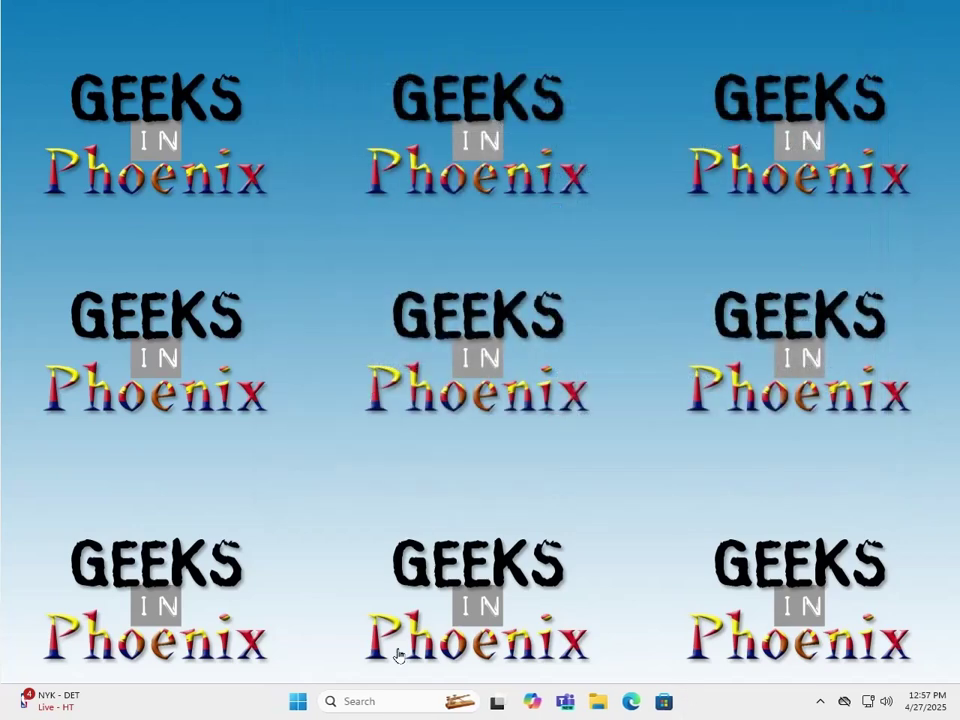
Step: Search Windows for "control", open Control Panel, and view the installed programs in Programs and Features
click(382, 707)
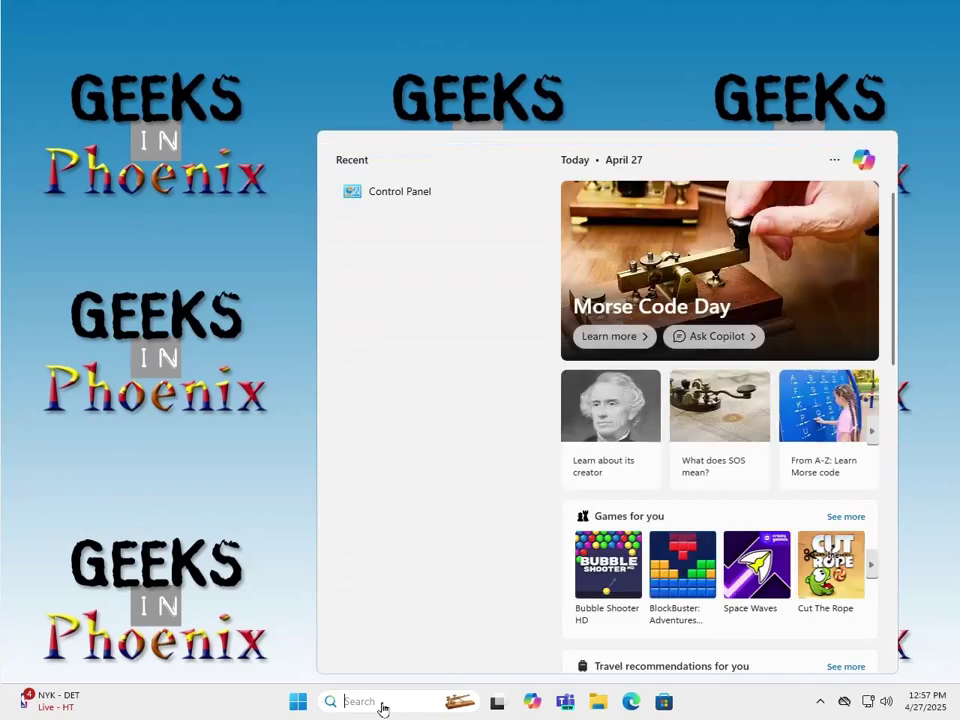
text(control)
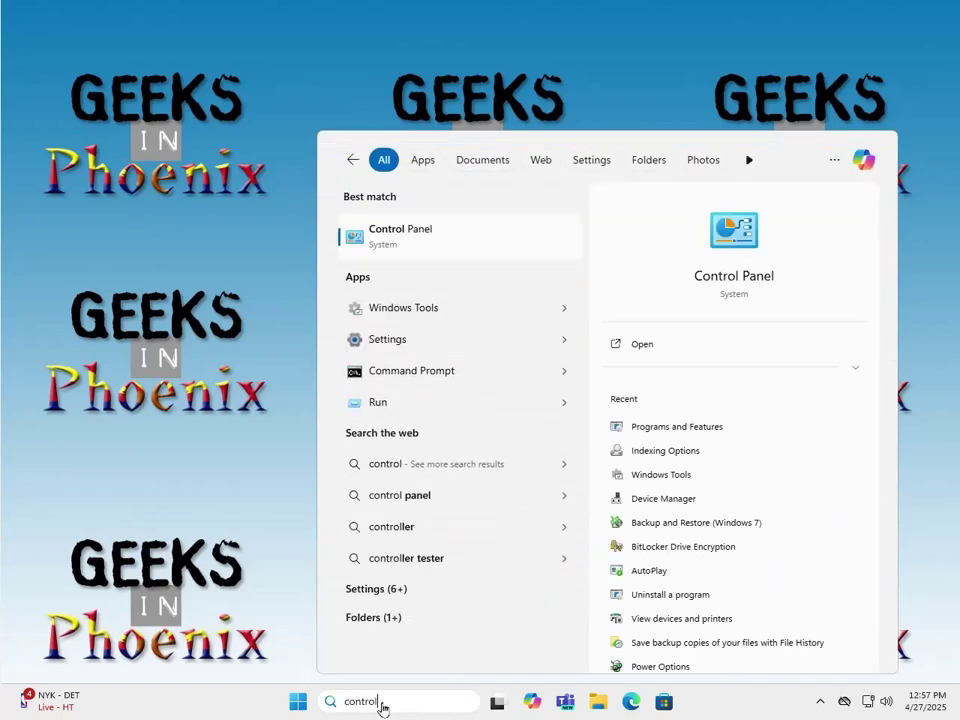
click(389, 236)
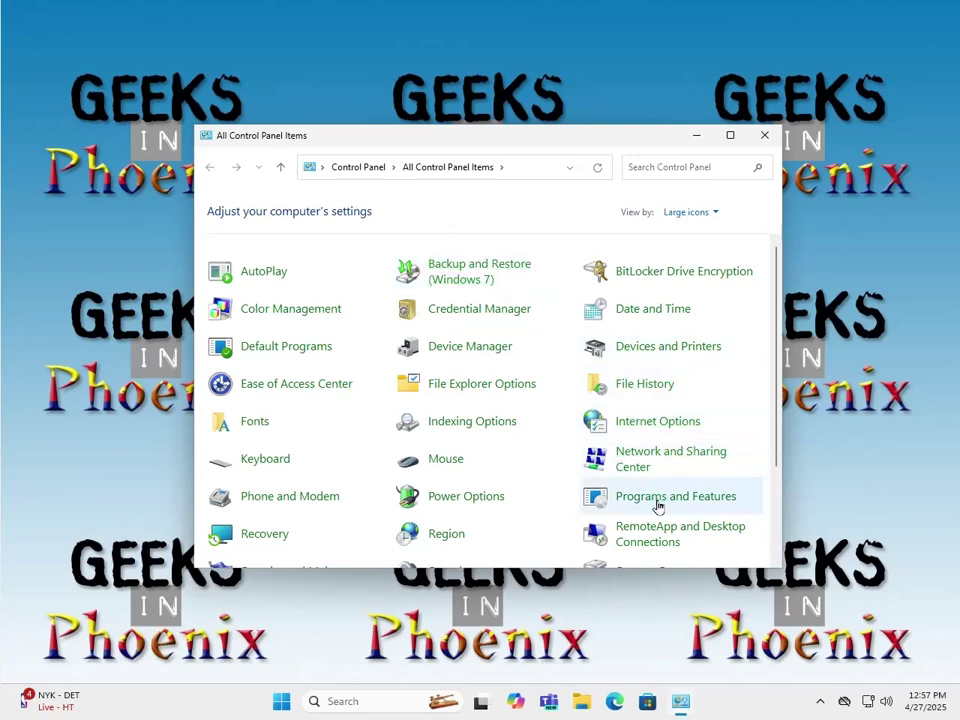
click(658, 500)
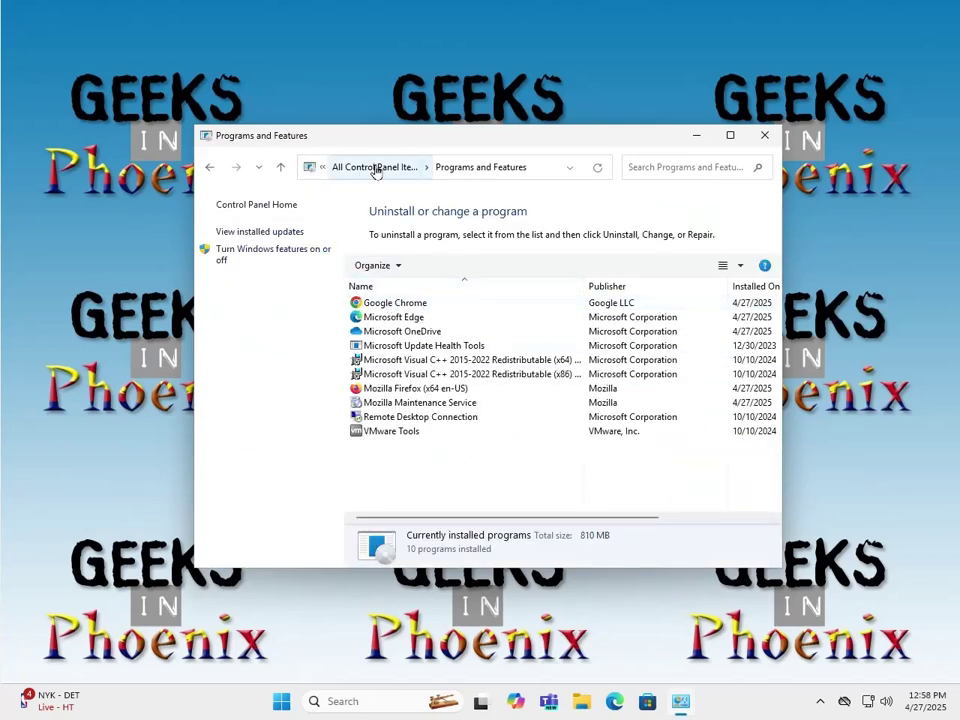
Step: Switch Control Panel to Category view, show the installed programs through Uninstall a program, and close the window
click(242, 207)
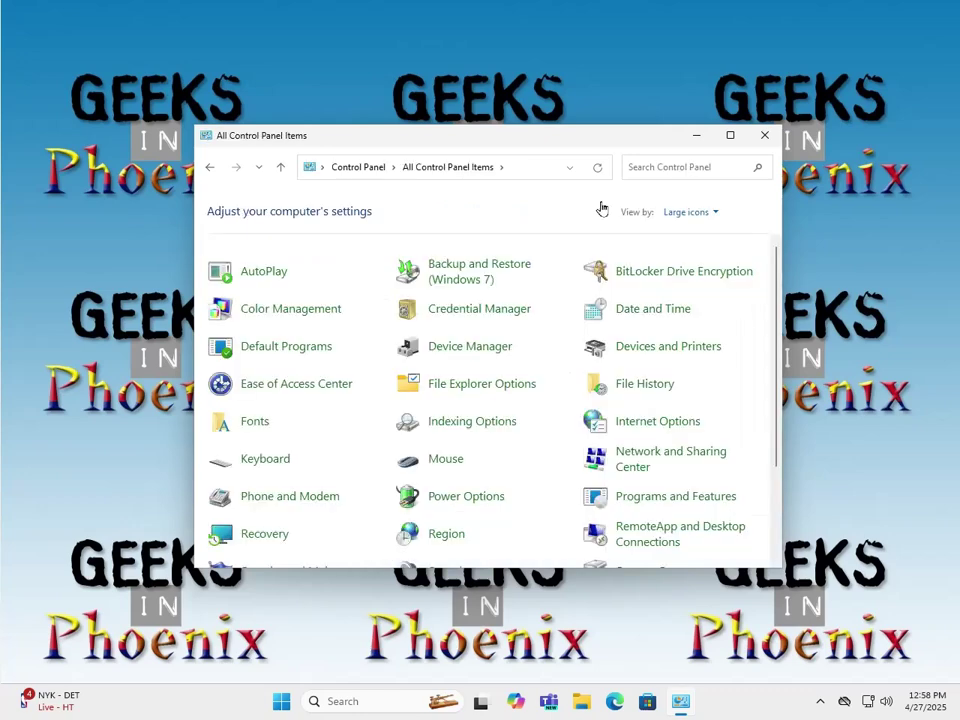
click(685, 213)
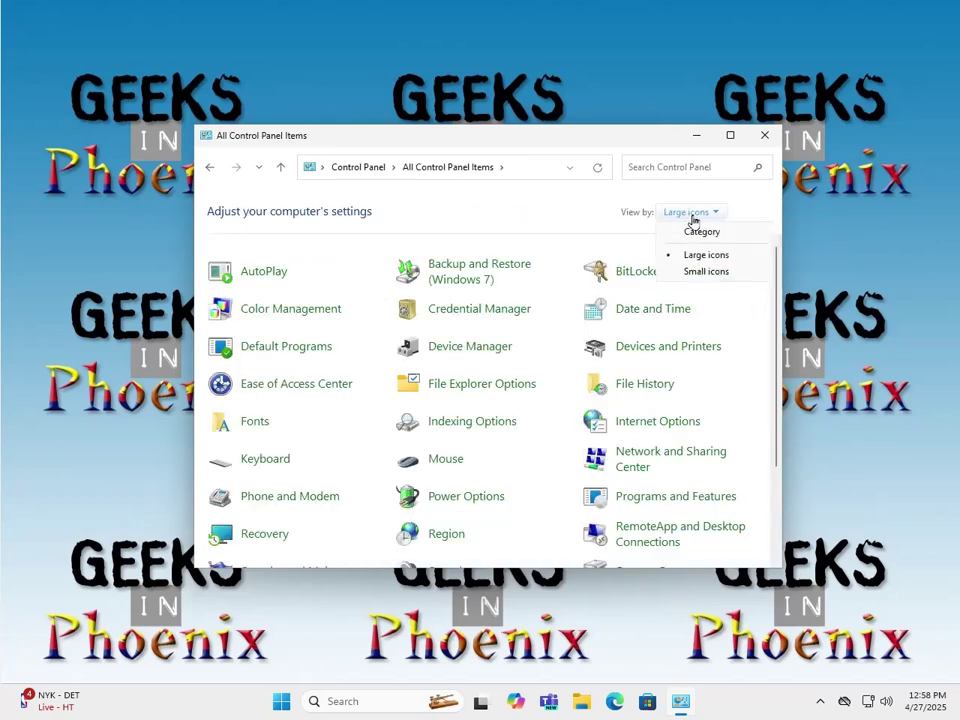
click(702, 232)
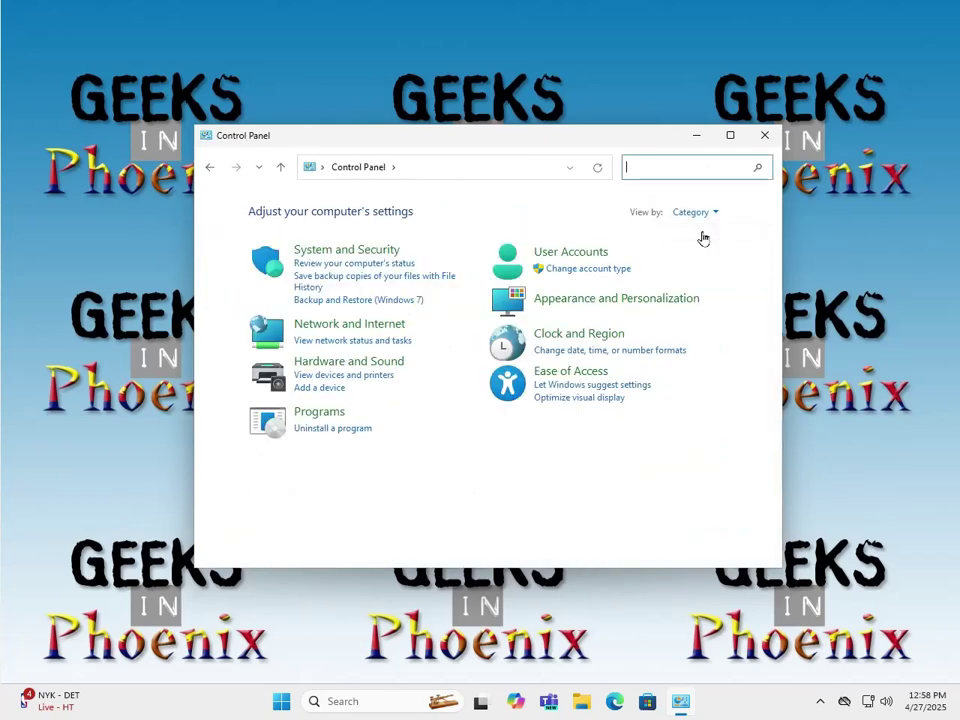
click(326, 435)
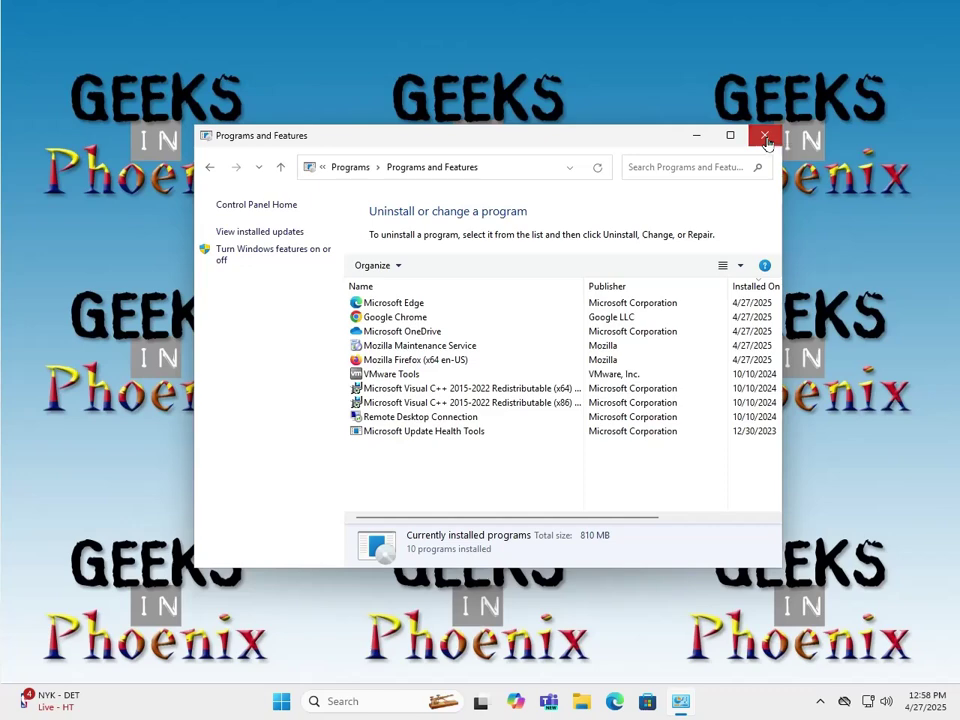
click(765, 138)
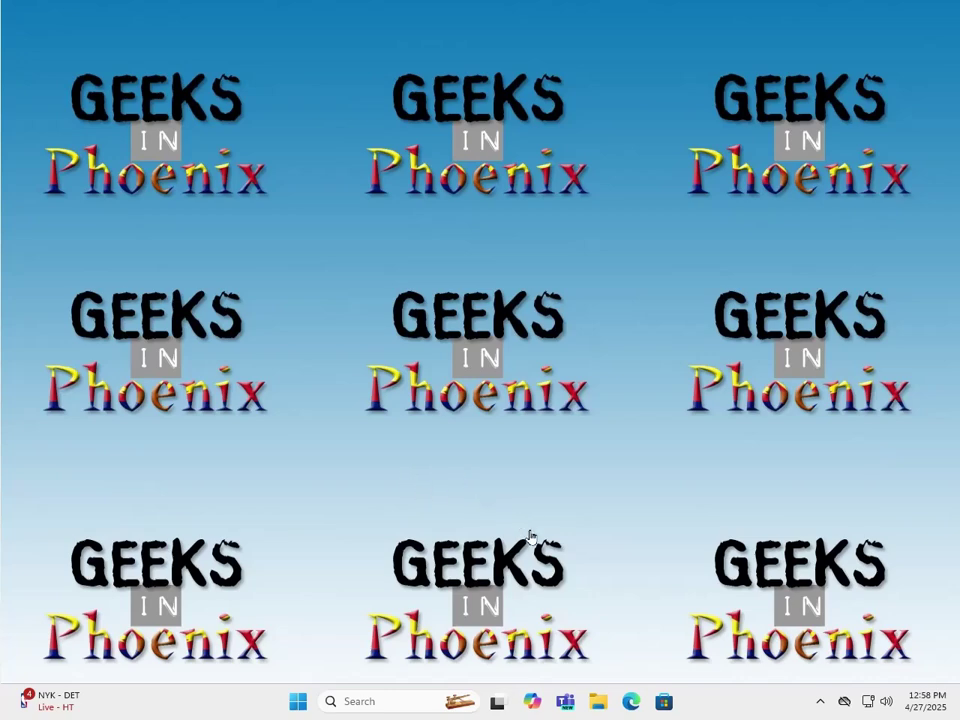
Step: Open File Explorer and browse to the Chrome folder under Program Files\Google on Local Disk (C:)
click(598, 701)
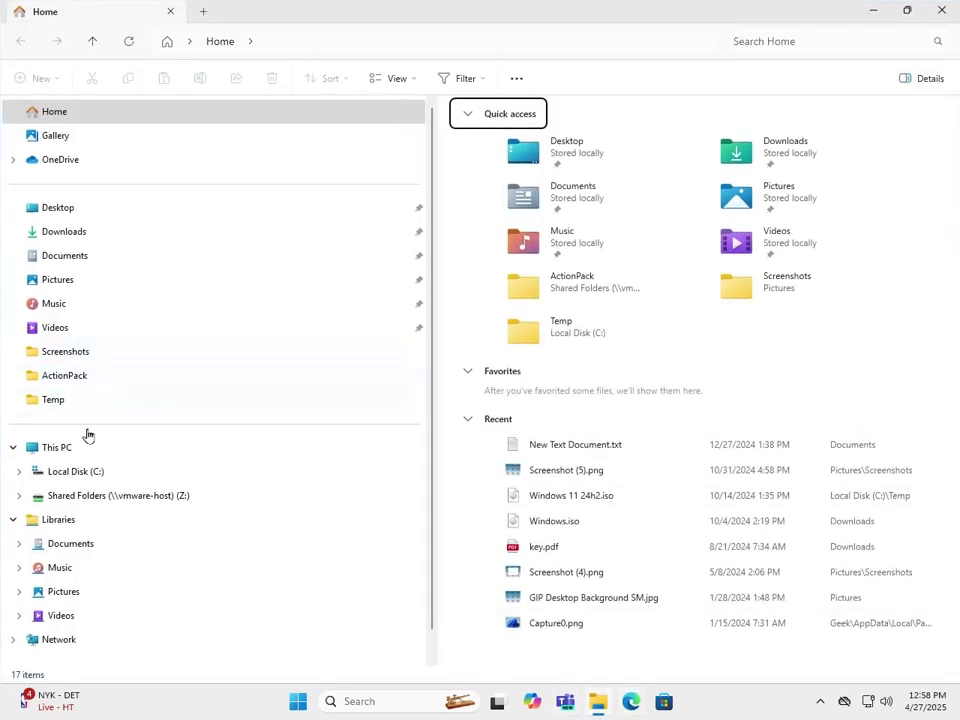
click(20, 472)
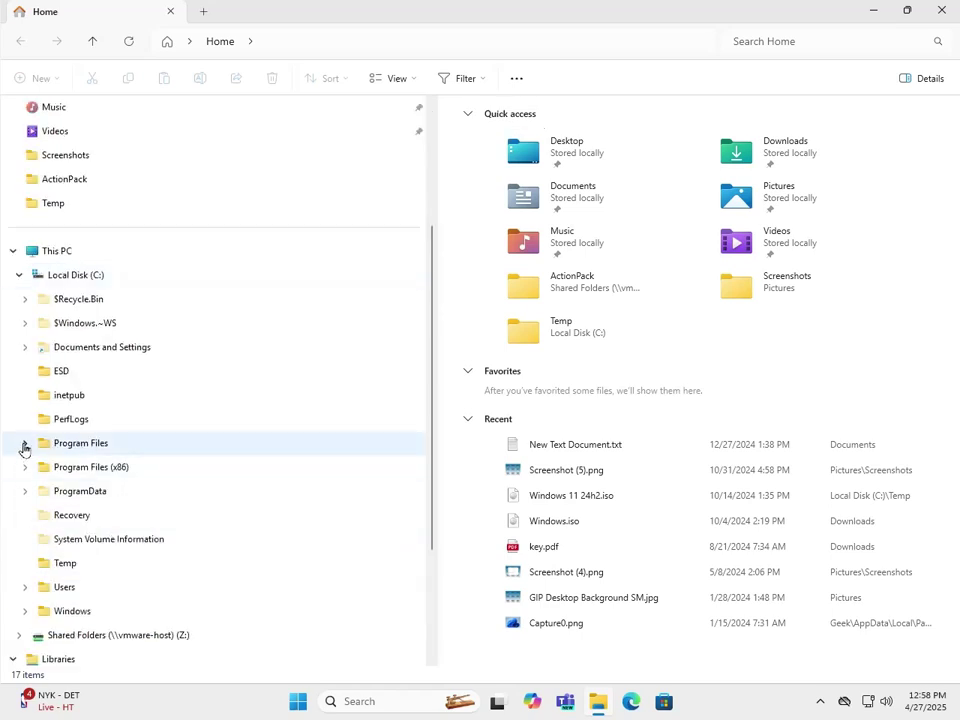
click(24, 444)
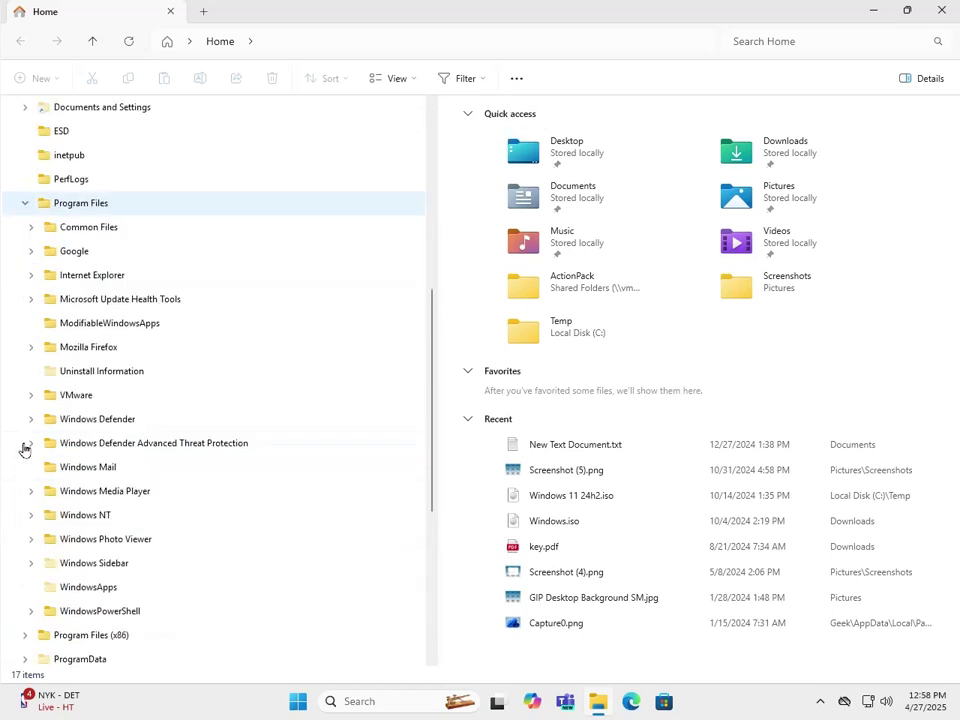
click(72, 256)
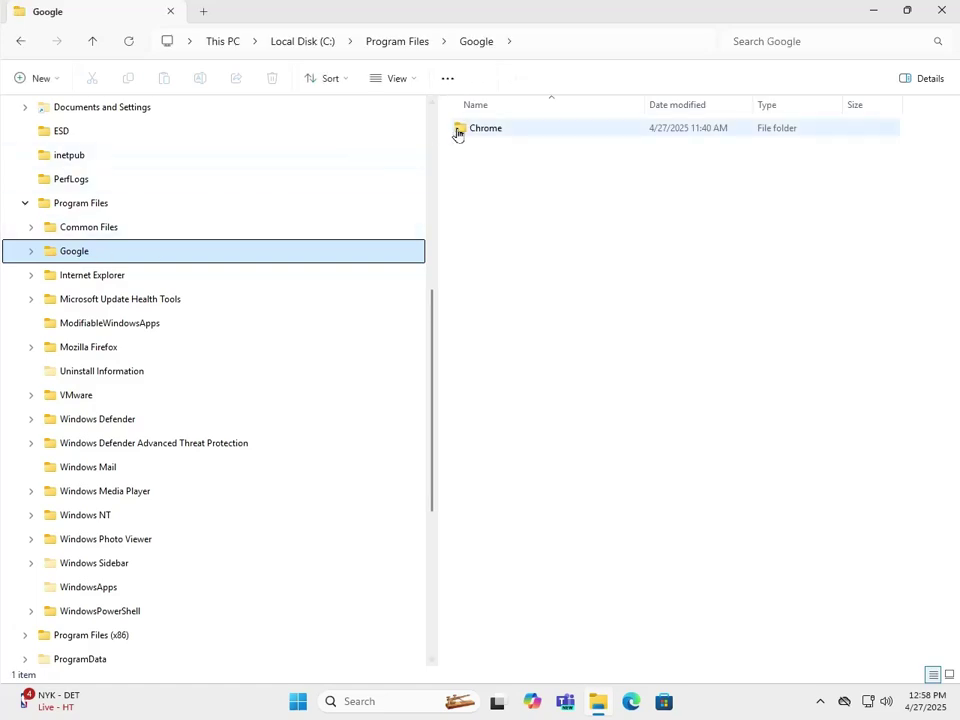
double_click(458, 133)
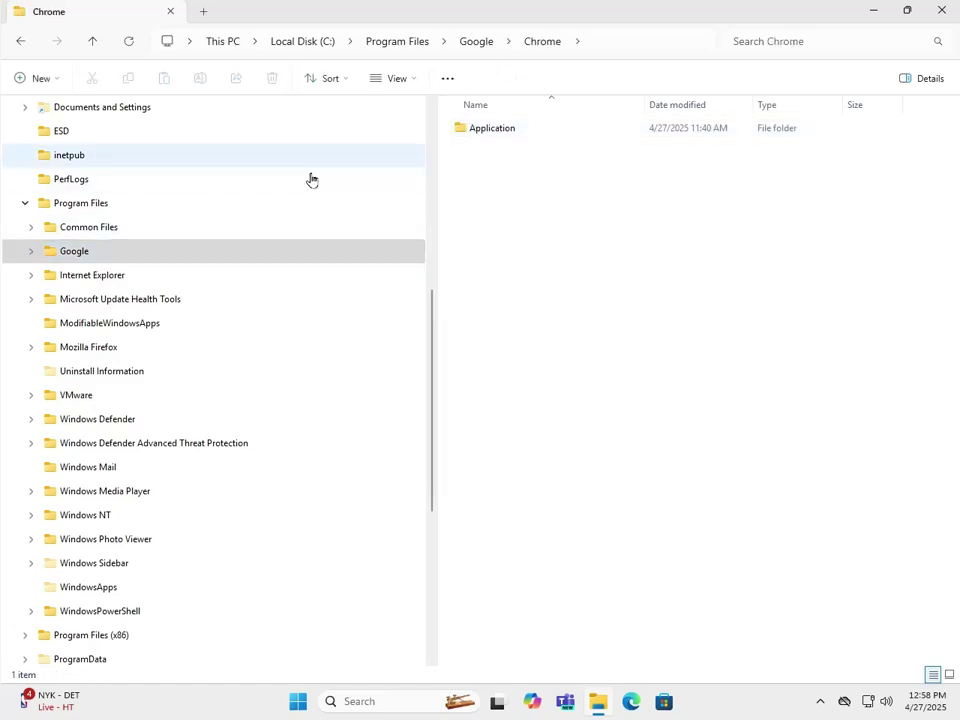
Step: Return to the Google folder, show the Delete option for its Chrome folder without deleting it, and close File Explorer
click(472, 45)
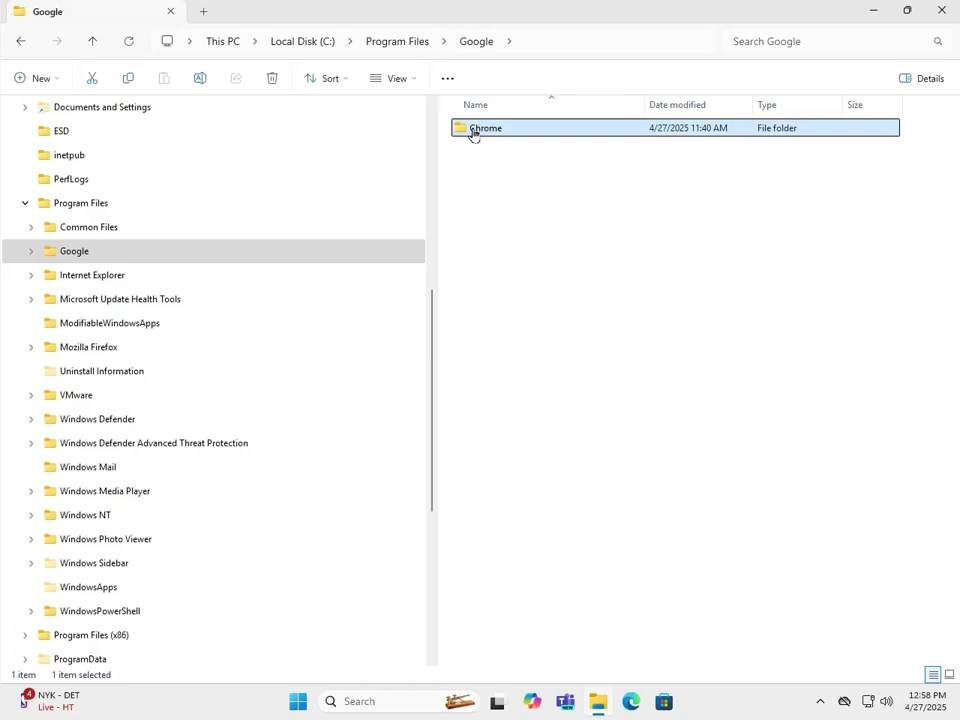
right_click(474, 135)
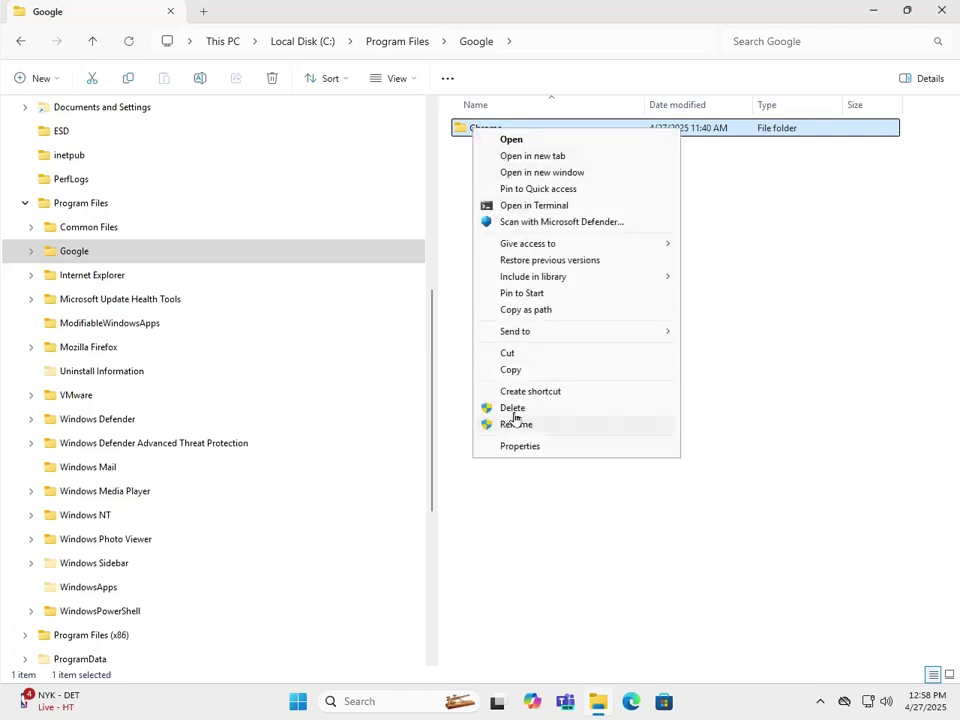
click(657, 22)
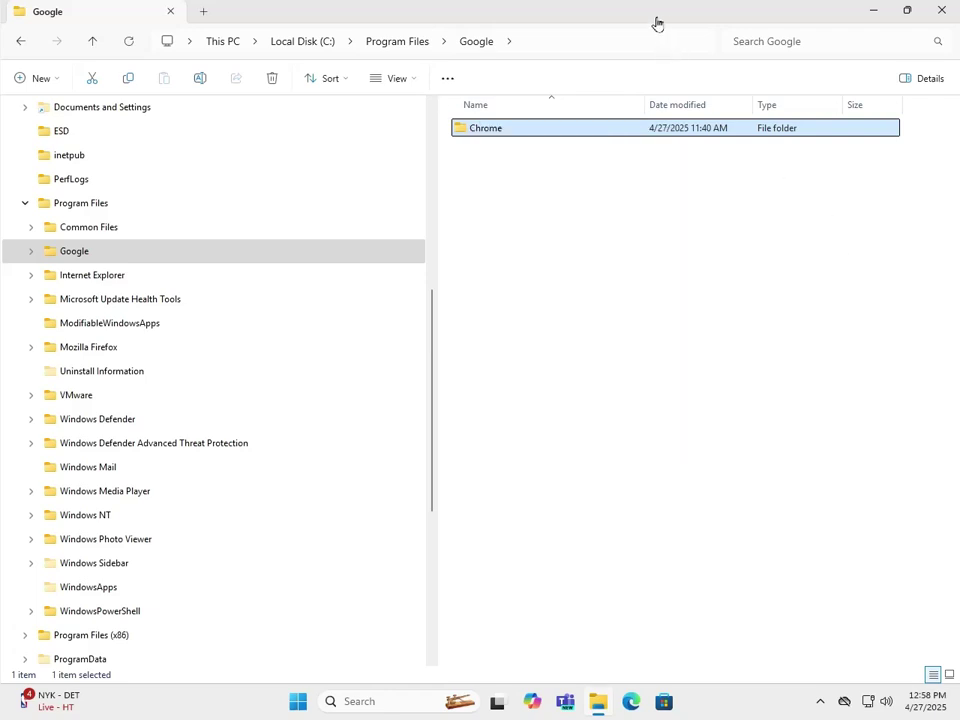
click(942, 12)
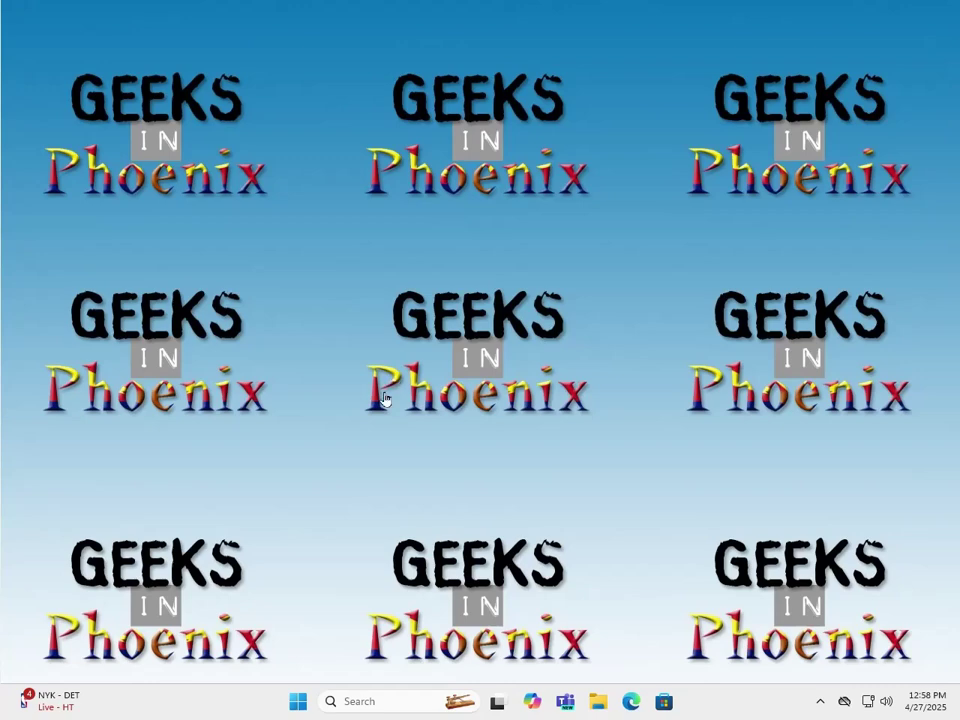
Step: Open %userprofile%/AppData/Local/Google through the Windows Run dialog and select the Chrome folder in it
click(297, 703)
click(297, 703)
right_click(297, 703)
click(244, 611)
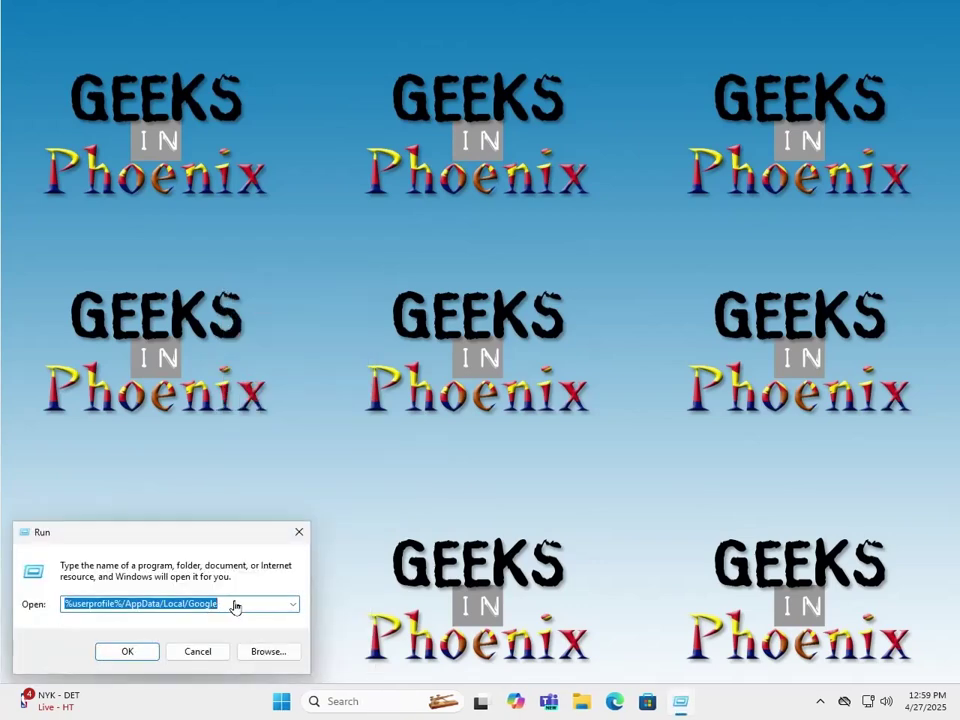
click(236, 607)
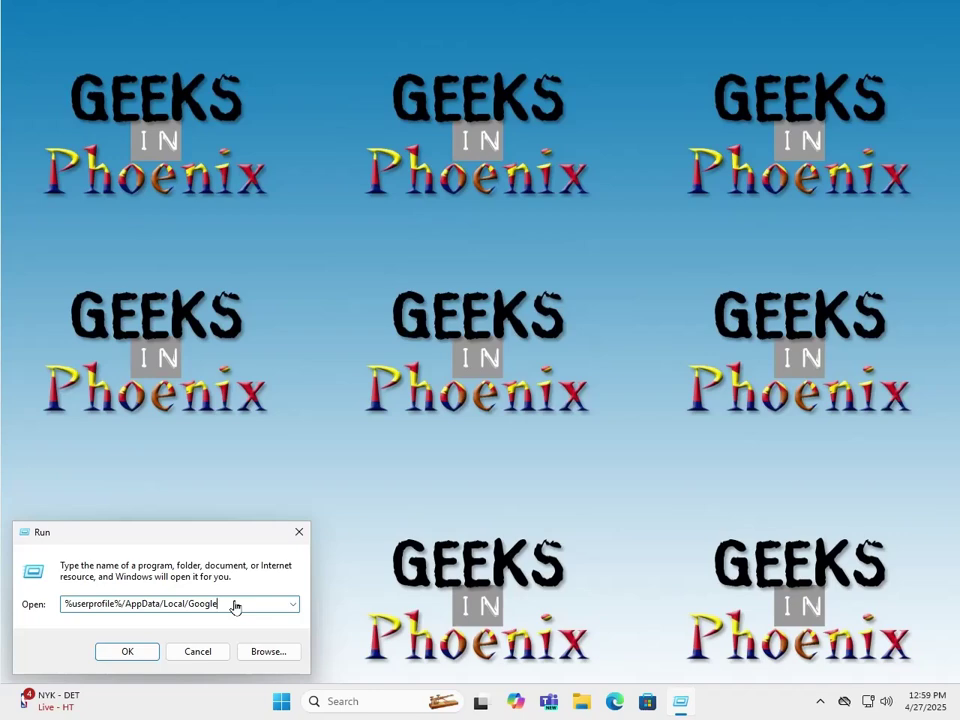
click(127, 653)
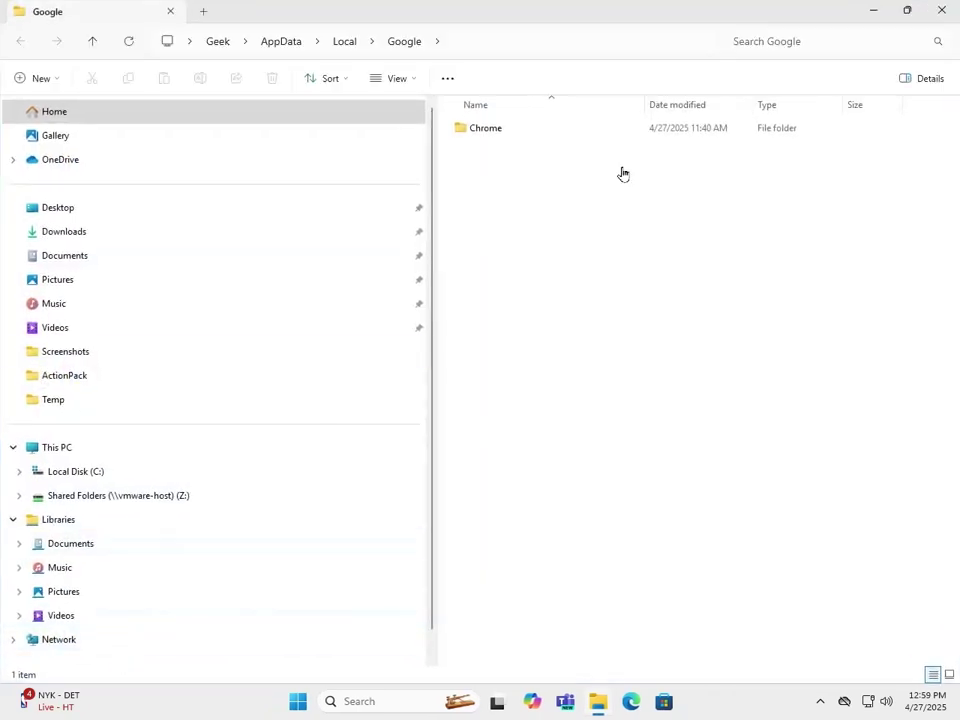
click(481, 131)
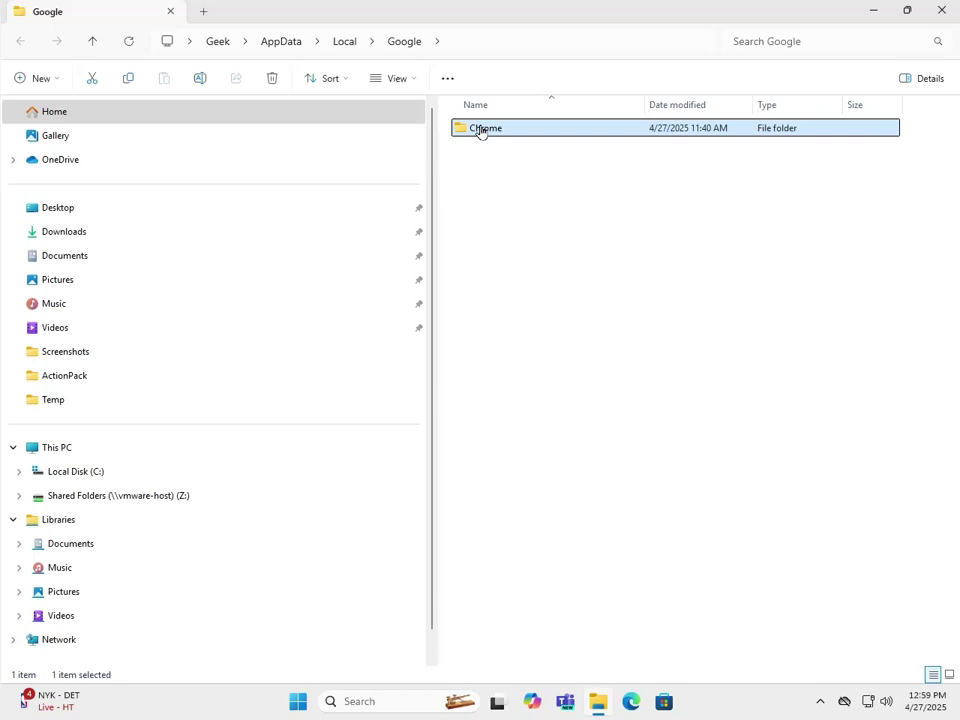